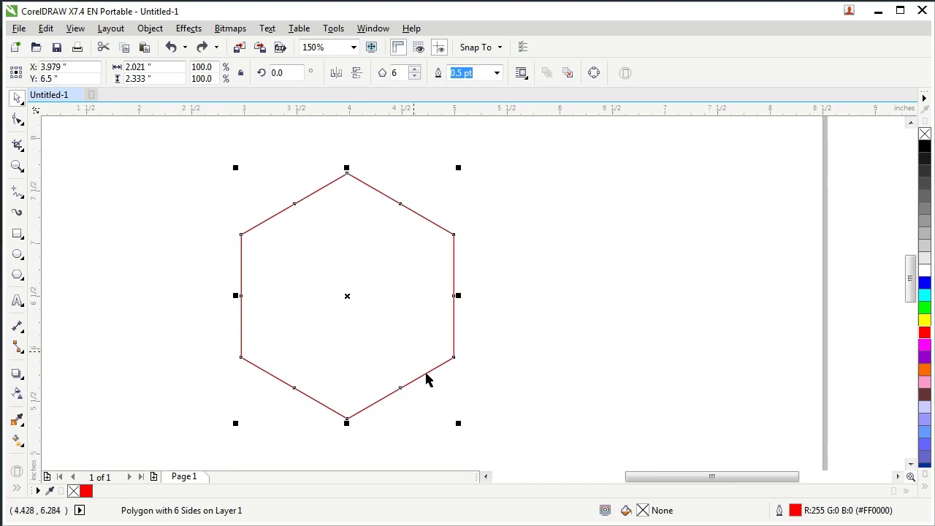
Nudge the red hexagon to the right until its centre is at X 4.639".
{"action": "key", "text": "Right"}
{"action": "key", "text": "Right"}
{"action": "key", "text": "Right"}
{"action": "key", "text": "Right"}
{"action": "key", "text": "Right"}
{"action": "key", "text": "Right"}
{"action": "key", "text": "Right"}
{"action": "key", "text": "Right"}
{"action": "key", "text": "Right"}
{"action": "key", "text": "Right"}
{"action": "key", "text": "Right"}
{"action": "key", "text": "Right"}
{"action": "key", "text": "Right"}
{"action": "key", "text": "Right"}
{"action": "key", "text": "Right"}
{"action": "key", "text": "Right"}
{"action": "key", "text": "Right"}
{"action": "key", "text": "Right"}
{"action": "key", "text": "Right"}
{"action": "key", "text": "Right"}
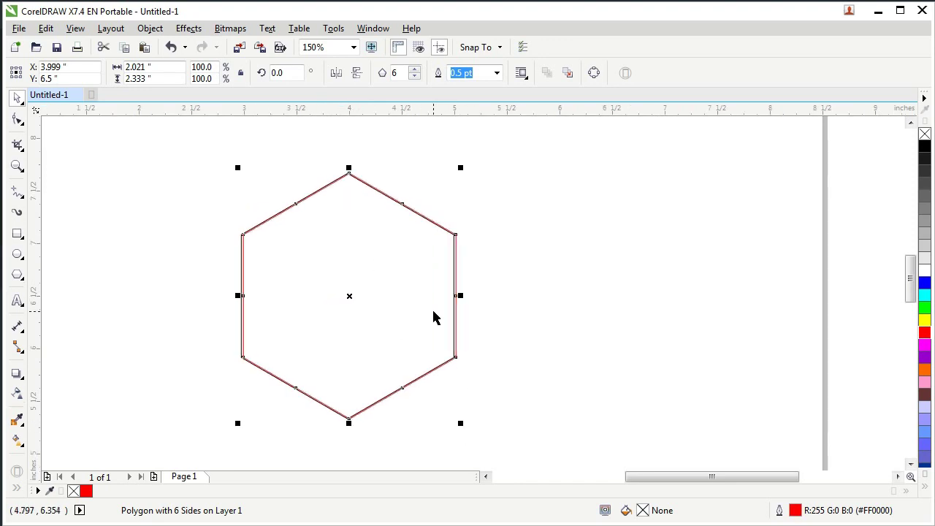
{"action": "key", "text": "Right"}
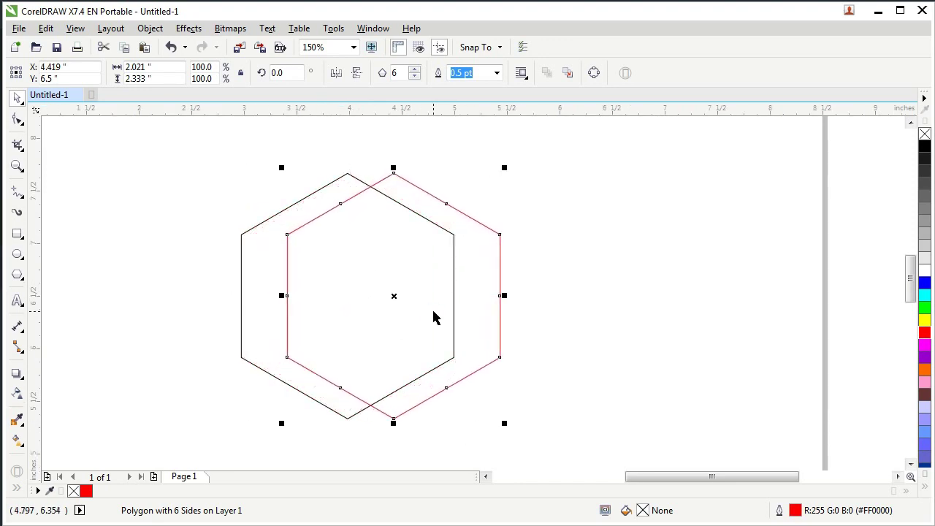
{"action": "left_click", "coordinate": [469, 196]}
{"action": "scroll", "coordinate": [376, 175], "scroll_direction": "up", "scroll_amount": 1}
{"action": "scroll", "coordinate": [262, 224], "scroll_direction": "down", "scroll_amount": 1}
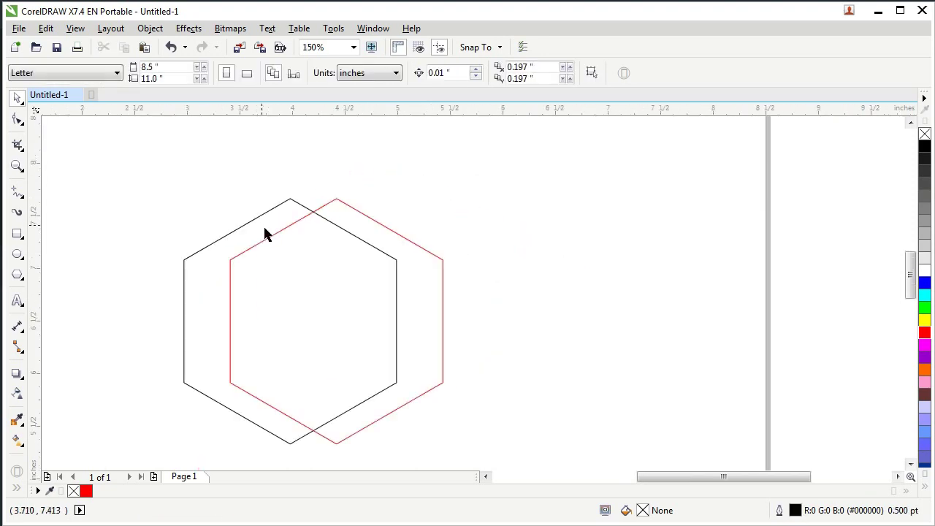
{"action": "left_click", "coordinate": [325, 205]}
{"action": "key", "text": "Right"}
{"action": "key", "text": "Right"}
{"action": "key", "text": "Right"}
{"action": "key", "text": "Right"}
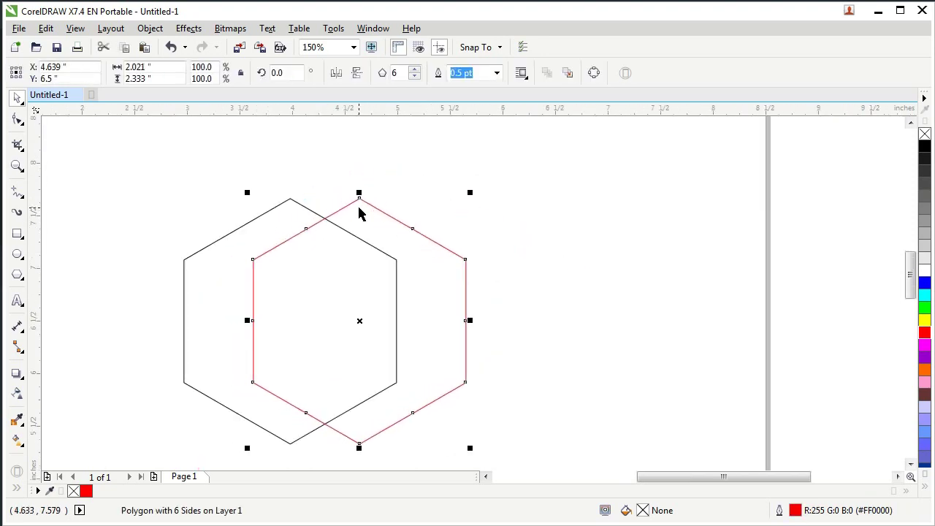
{"action": "left_click", "coordinate": [419, 193]}
Duplicate the black hexagon to the right, clear of the two overlapping hexagons.
{"action": "scroll", "coordinate": [279, 199], "scroll_direction": "up", "scroll_amount": 2}
{"action": "left_click", "coordinate": [305, 204]}
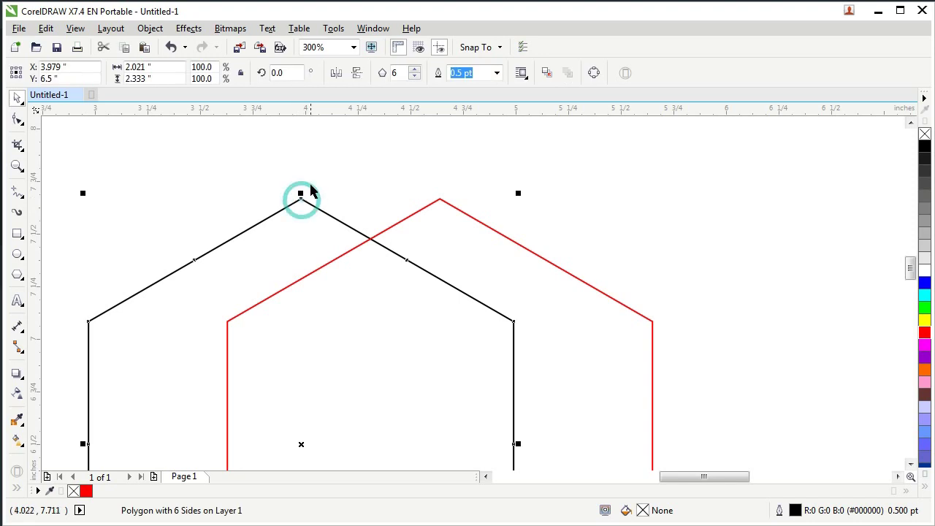
{"action": "scroll", "coordinate": [305, 203], "scroll_direction": "down", "scroll_amount": 2}
{"action": "left_click_drag", "start_coordinate": [307, 315], "coordinate": [618, 306]}
{"action": "right_click", "coordinate": [619, 306]}
{"action": "left_click", "coordinate": [513, 183]}
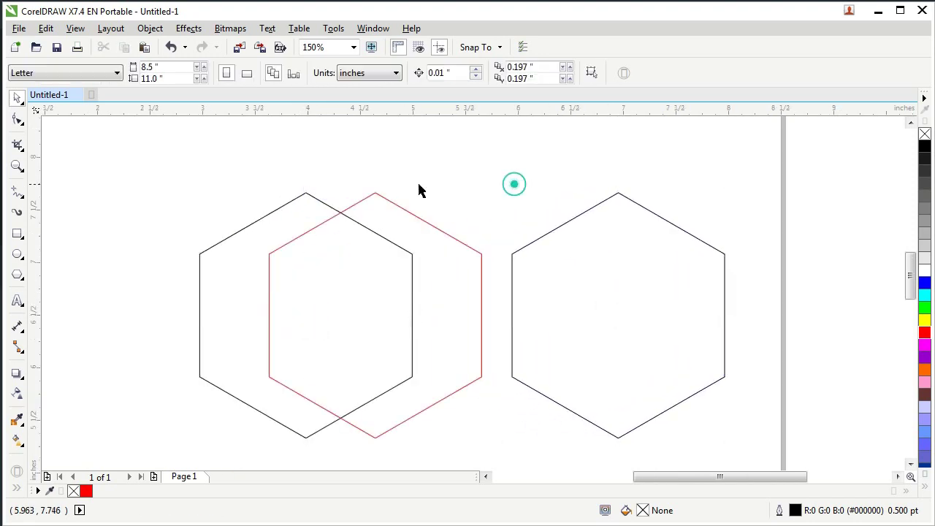
Draw a small rectangle over the upper-left edge of the left black hexagon and convert it to curves.
{"action": "scroll", "coordinate": [296, 192], "scroll_direction": "up", "scroll_amount": 1}
{"action": "left_click", "coordinate": [296, 204]}
{"action": "left_click", "coordinate": [18, 233]}
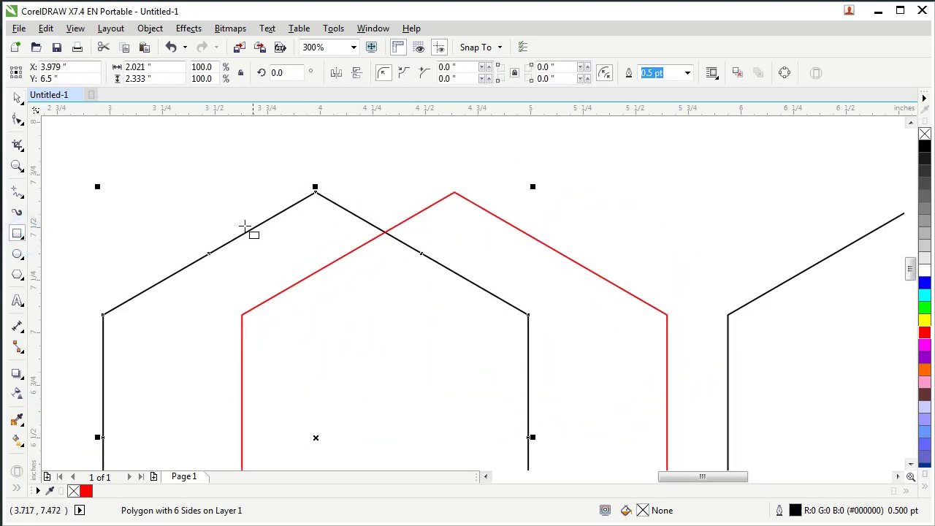
{"action": "left_click_drag", "start_coordinate": [232, 224], "coordinate": [298, 276]}
{"action": "left_click", "coordinate": [18, 99]}
{"action": "left_click", "coordinate": [784, 73]}
Move the rectangle's nodes to the black hexagon's top corner, its upper-left edge, the red hexagon's upper-left corner and the hexagons' upper intersection.
{"action": "left_click", "coordinate": [18, 120]}
{"action": "left_click_drag", "start_coordinate": [232, 276], "coordinate": [241, 314]}
{"action": "left_click_drag", "start_coordinate": [239, 224], "coordinate": [210, 258]}
{"action": "left_click_drag", "start_coordinate": [298, 224], "coordinate": [315, 193]}
{"action": "left_click_drag", "start_coordinate": [301, 275], "coordinate": [385, 233]}
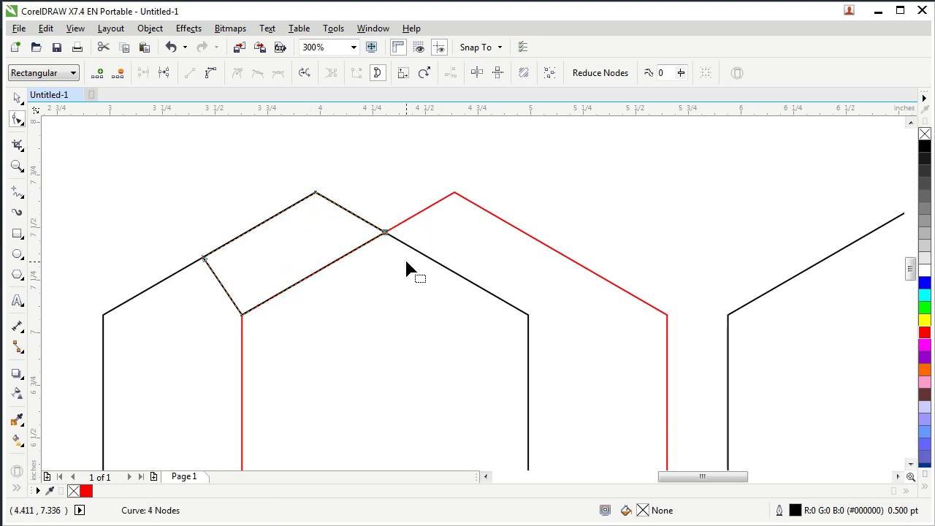
Convert the four-node shape's straight sides to curves and bend each side into a slight arc.
{"action": "left_click", "coordinate": [351, 218]}
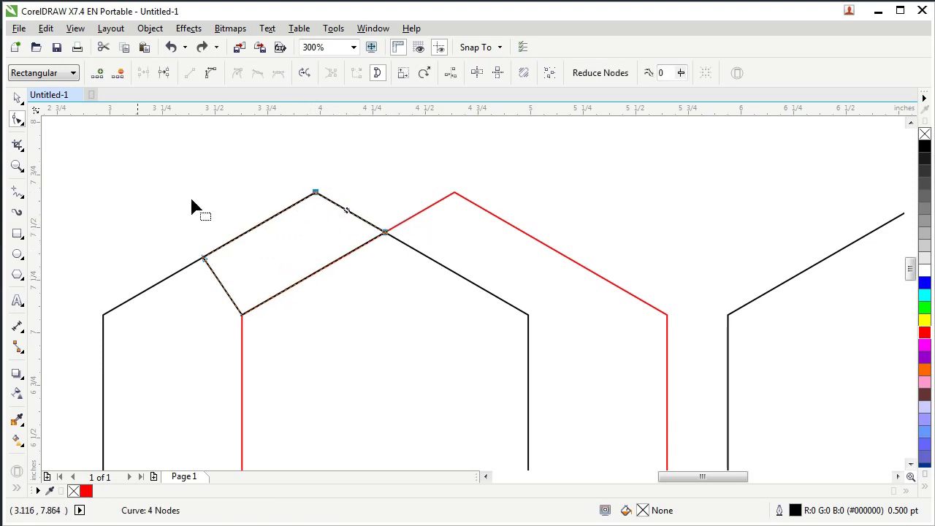
{"action": "left_click", "coordinate": [210, 73]}
{"action": "left_click_drag", "start_coordinate": [350, 215], "coordinate": [394, 242]}
{"action": "left_click_drag", "start_coordinate": [333, 268], "coordinate": [324, 260]}
{"action": "left_click_drag", "start_coordinate": [255, 232], "coordinate": [247, 221]}
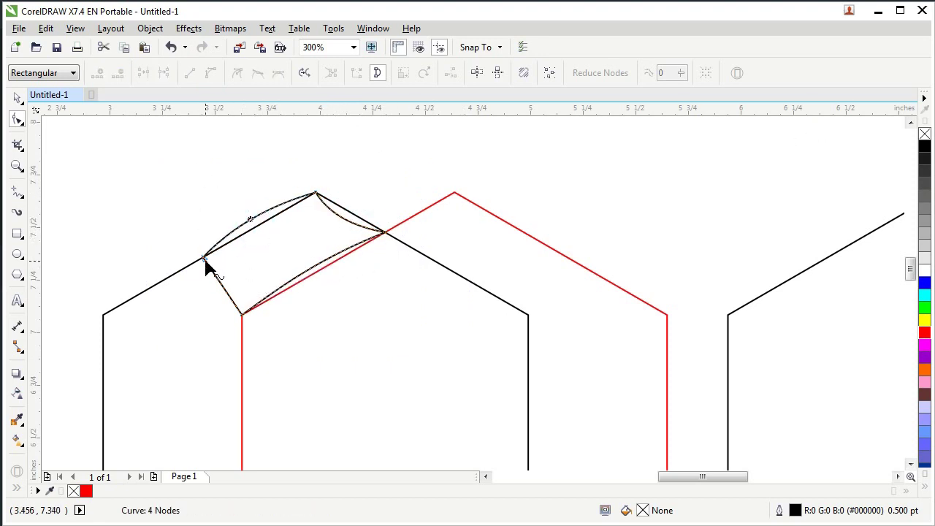
{"action": "left_click_drag", "start_coordinate": [212, 280], "coordinate": [209, 279]}
Fill the curved patch with light grey (#B3B3B3) and deselect it.
{"action": "left_click", "coordinate": [923, 233]}
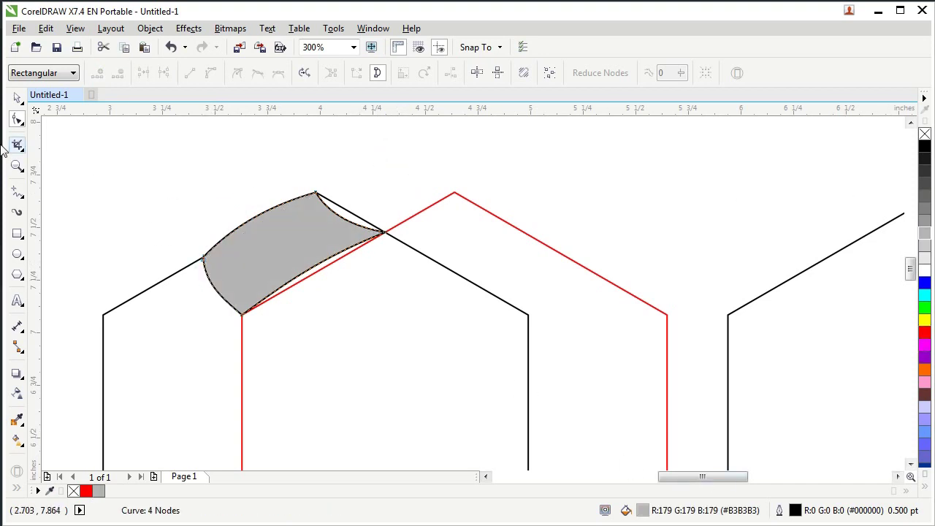
{"action": "left_click", "coordinate": [19, 98]}
{"action": "left_click", "coordinate": [178, 155]}
Delete the red hexagon that overlaps the left black hexagon.
{"action": "scroll", "coordinate": [285, 190], "scroll_direction": "down", "scroll_amount": 1}
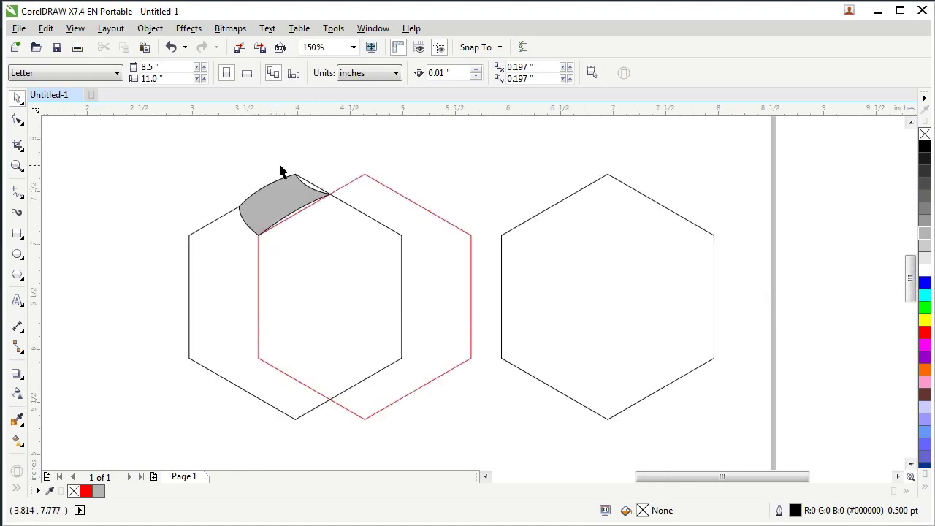
{"action": "scroll", "coordinate": [299, 207], "scroll_direction": "up", "scroll_amount": 1}
{"action": "left_click", "coordinate": [410, 202]}
{"action": "key", "text": "Delete"}
{"action": "scroll", "coordinate": [307, 212], "scroll_direction": "down", "scroll_amount": 1}
Place a horizontal guideline through the centre of the left hexagon at Y 6.5".
{"action": "left_click", "coordinate": [318, 223]}
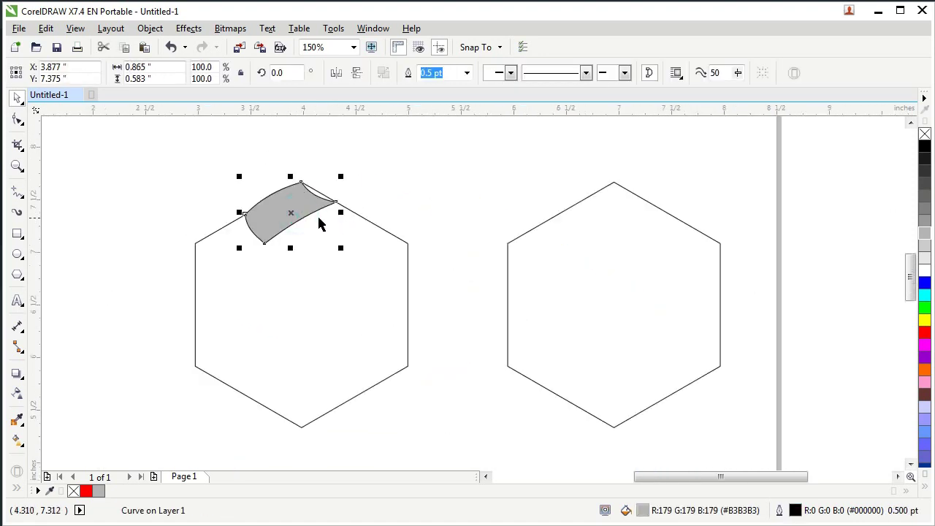
{"action": "left_click", "coordinate": [407, 252]}
{"action": "scroll", "coordinate": [303, 309], "scroll_direction": "up", "scroll_amount": 9}
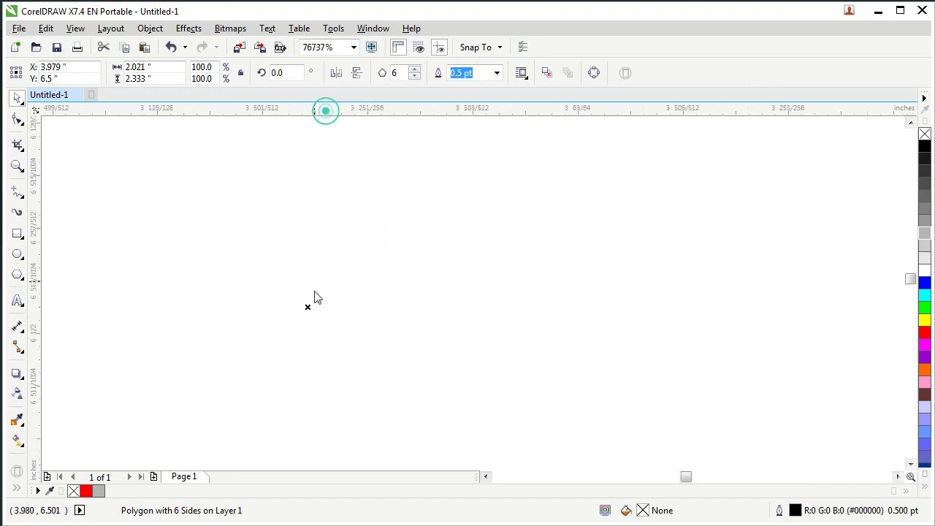
{"action": "left_click_drag", "start_coordinate": [326, 111], "coordinate": [297, 306]}
{"action": "left_click", "coordinate": [345, 330]}
{"action": "scroll", "coordinate": [364, 260], "scroll_direction": "down", "scroll_amount": 7}
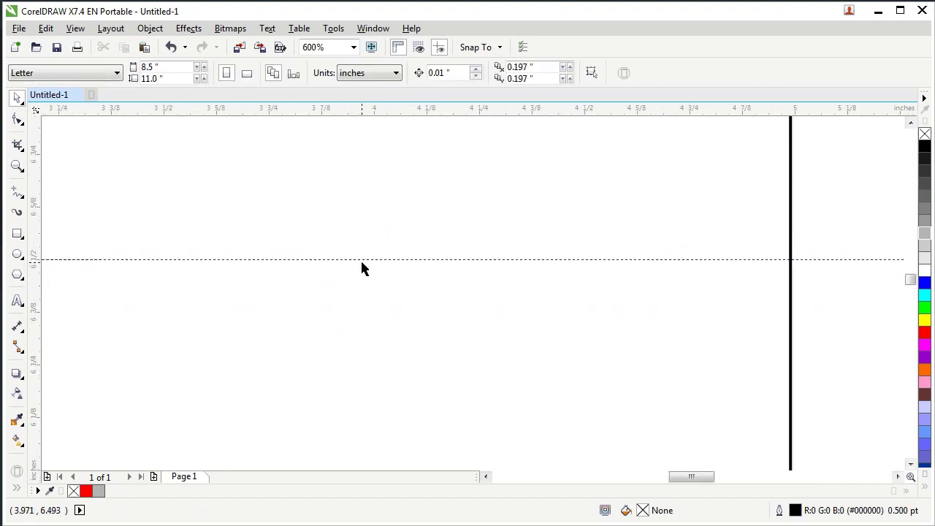
Place a vertical guideline through the centre of the left hexagon at X 3.979".
{"action": "scroll", "coordinate": [361, 263], "scroll_direction": "down", "scroll_amount": 3}
{"action": "left_click", "coordinate": [255, 295]}
{"action": "scroll", "coordinate": [368, 256], "scroll_direction": "up", "scroll_amount": 5}
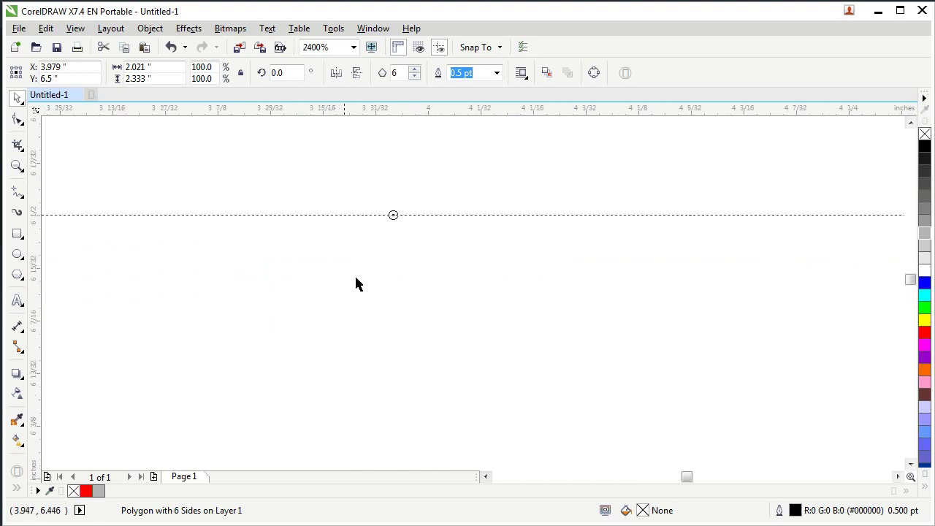
{"action": "left_click_drag", "start_coordinate": [29, 277], "coordinate": [358, 299]}
{"action": "scroll", "coordinate": [358, 299], "scroll_direction": "down", "scroll_amount": 4}
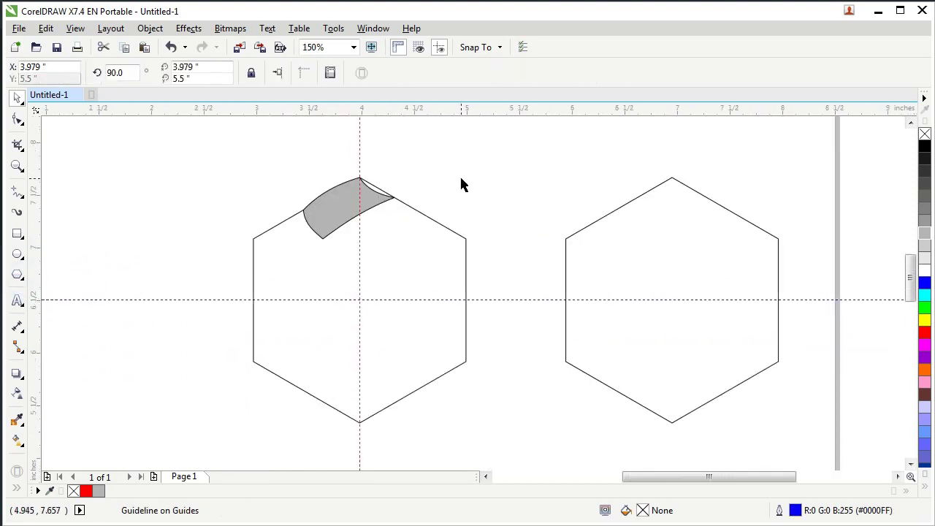
Move the grey patch's rotation centre to the intersection of the two guidelines.
{"action": "left_click", "coordinate": [340, 213]}
{"action": "scroll", "coordinate": [341, 213], "scroll_direction": "up", "scroll_amount": 1}
{"action": "left_click", "coordinate": [339, 213]}
{"action": "left_click_drag", "start_coordinate": [348, 208], "coordinate": [358, 300]}
{"action": "left_click", "coordinate": [296, 209]}
{"action": "scroll", "coordinate": [298, 210], "scroll_direction": "down", "scroll_amount": 1}
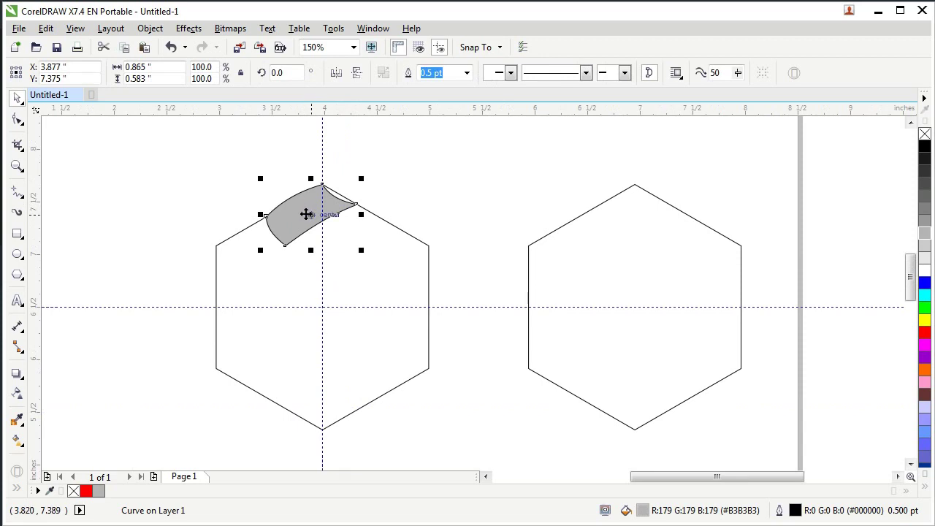
Copy and paste the grey patch in place, and rotate the copy 60° about the hexagon's centre.
{"action": "right_click", "coordinate": [304, 214]}
{"action": "left_click", "coordinate": [335, 297]}
{"action": "right_click", "coordinate": [428, 177]}
{"action": "left_click", "coordinate": [456, 271]}
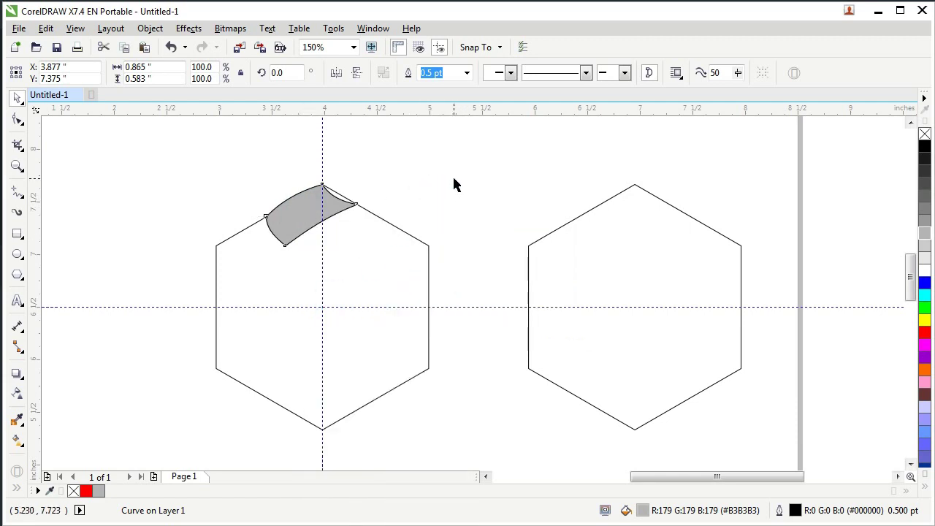
{"action": "left_click", "coordinate": [306, 212]}
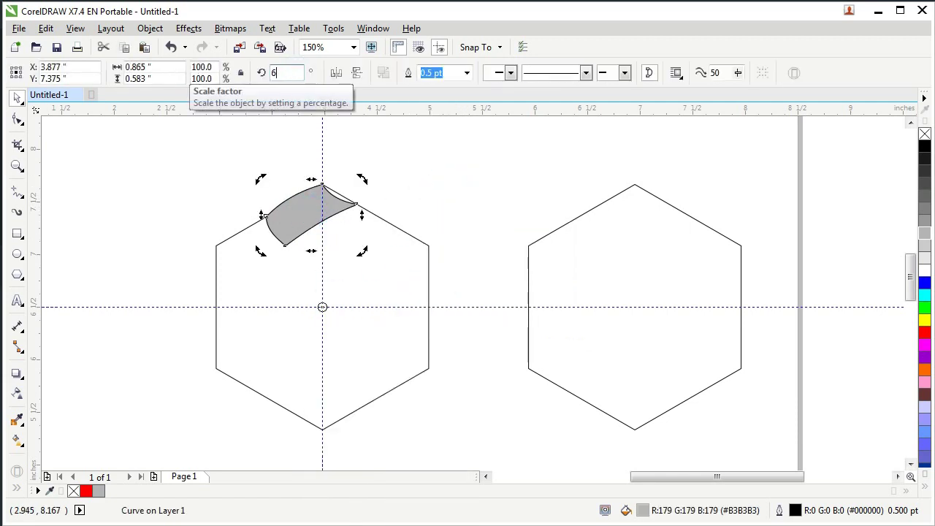
{"action": "type", "text": "60"}
{"action": "key", "text": "Return"}
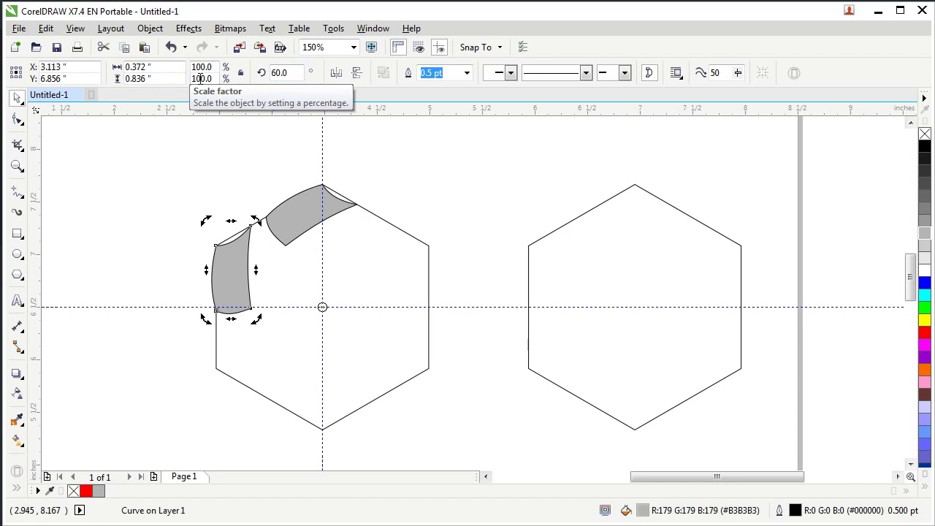
Stretch the rotated patch's upper-right node along the hexagon edge towards the top patch and bend its inner side to follow.
{"action": "left_click", "coordinate": [273, 259]}
{"action": "scroll", "coordinate": [236, 255], "scroll_direction": "up", "scroll_amount": 3}
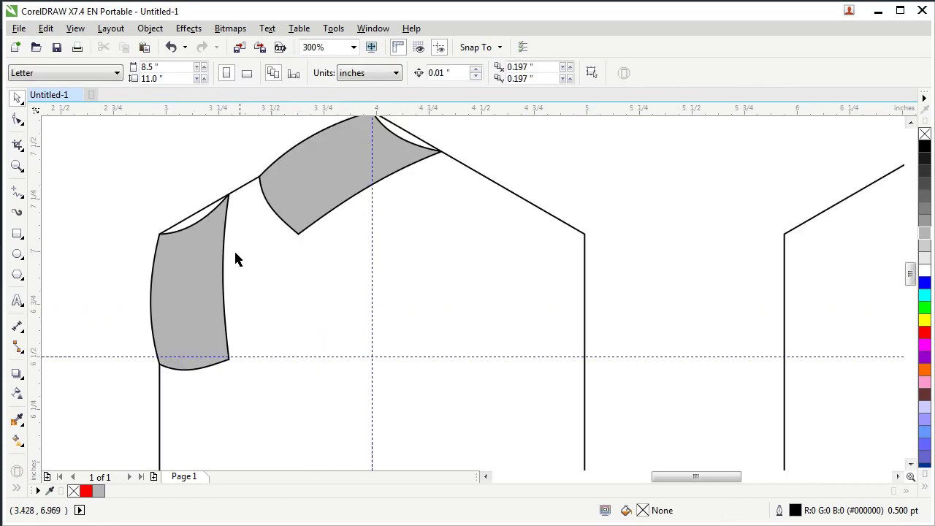
{"action": "scroll", "coordinate": [241, 223], "scroll_direction": "down", "scroll_amount": 3}
{"action": "scroll", "coordinate": [248, 219], "scroll_direction": "up", "scroll_amount": 1}
{"action": "double_click", "coordinate": [202, 229]}
{"action": "left_click", "coordinate": [216, 202]}
{"action": "left_click_drag", "start_coordinate": [223, 197], "coordinate": [245, 188]}
{"action": "left_click_drag", "start_coordinate": [229, 253], "coordinate": [222, 249]}
Delete the original grey patch at the hexagon's top corner.
{"action": "left_click", "coordinate": [16, 99]}
{"action": "left_click", "coordinate": [94, 133]}
{"action": "left_click", "coordinate": [289, 209]}
{"action": "key", "text": "Delete"}
Copy and paste the reshaped left patch, and set the copy's rotation angle to 0° to place it at the hexagon's top corner.
{"action": "left_click", "coordinate": [202, 264]}
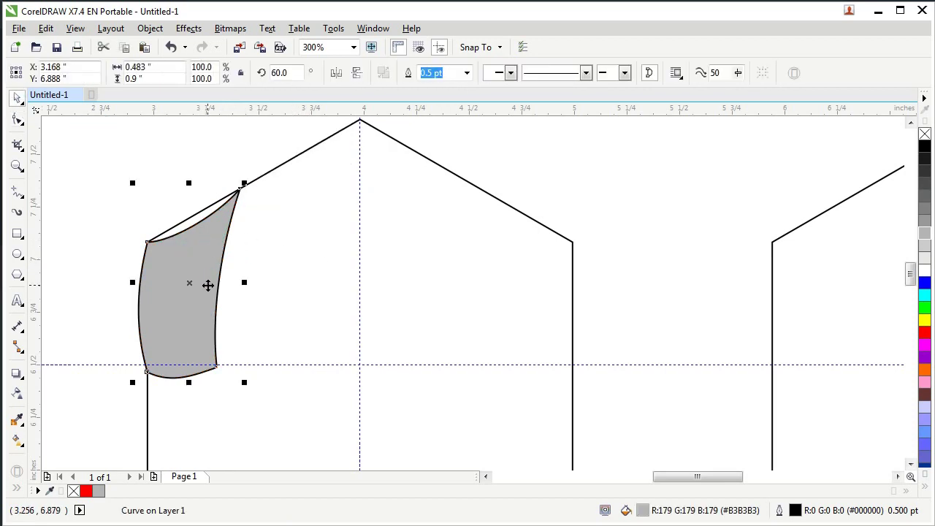
{"action": "right_click", "coordinate": [208, 284]}
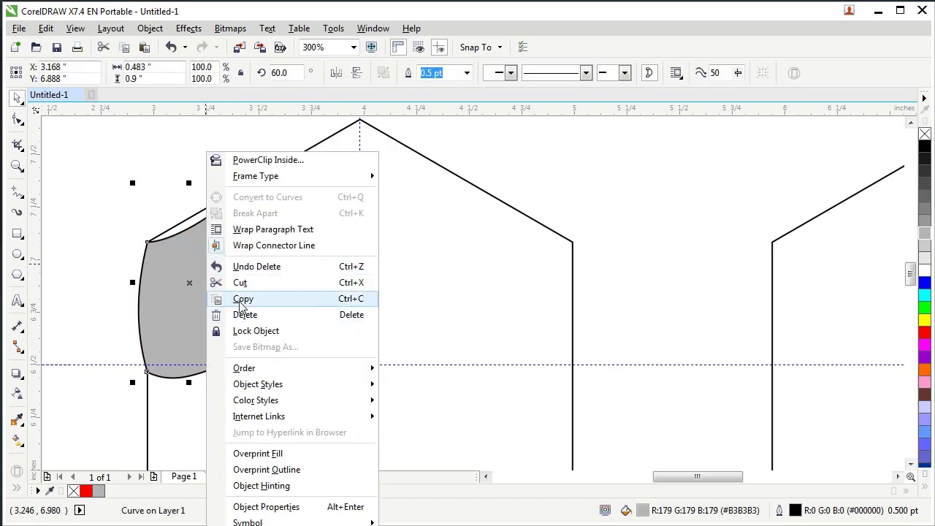
{"action": "left_click", "coordinate": [234, 299]}
{"action": "right_click", "coordinate": [185, 157]}
{"action": "left_click", "coordinate": [231, 244]}
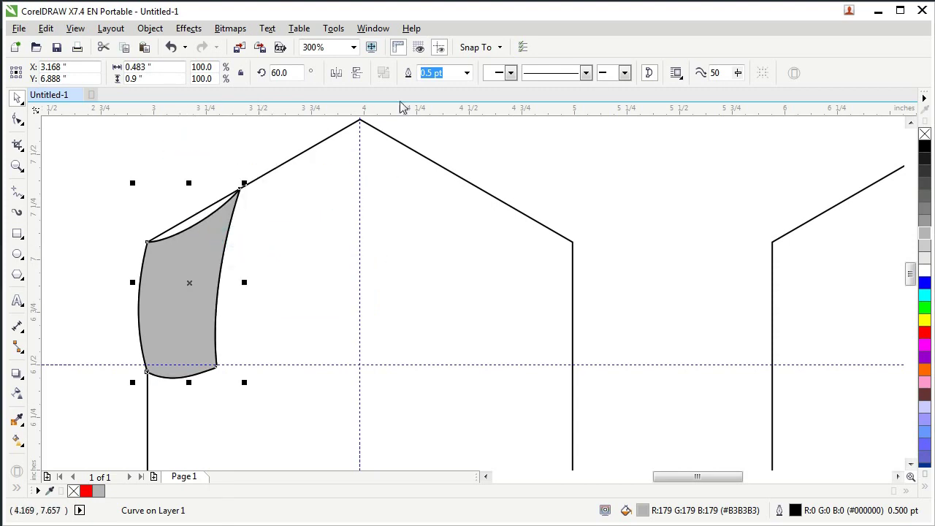
{"action": "left_click", "coordinate": [282, 73]}
{"action": "type", "text": "60.0"}
{"action": "key", "text": "Return"}
{"action": "left_click", "coordinate": [525, 133]}
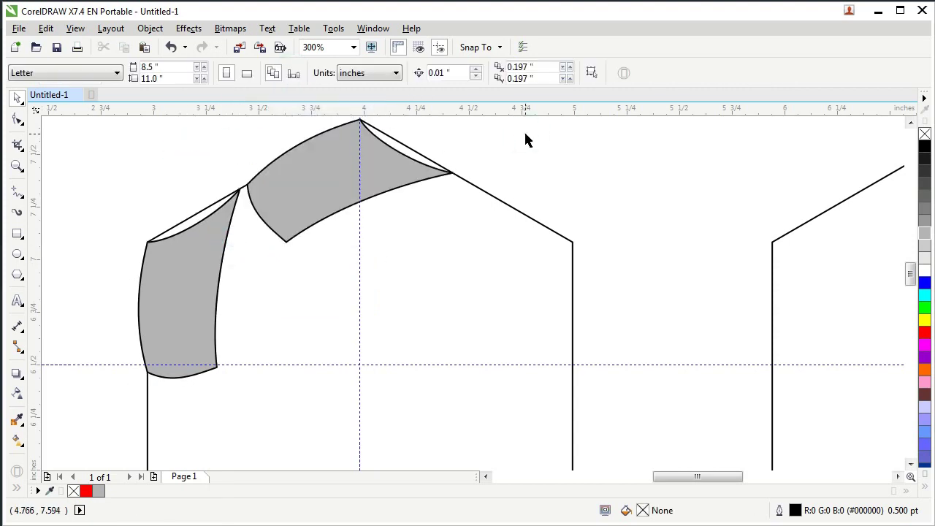
Add a node on the left end of the top grey patch and pull it outward beside the left patch.
{"action": "left_click", "coordinate": [281, 198]}
{"action": "left_click", "coordinate": [18, 119]}
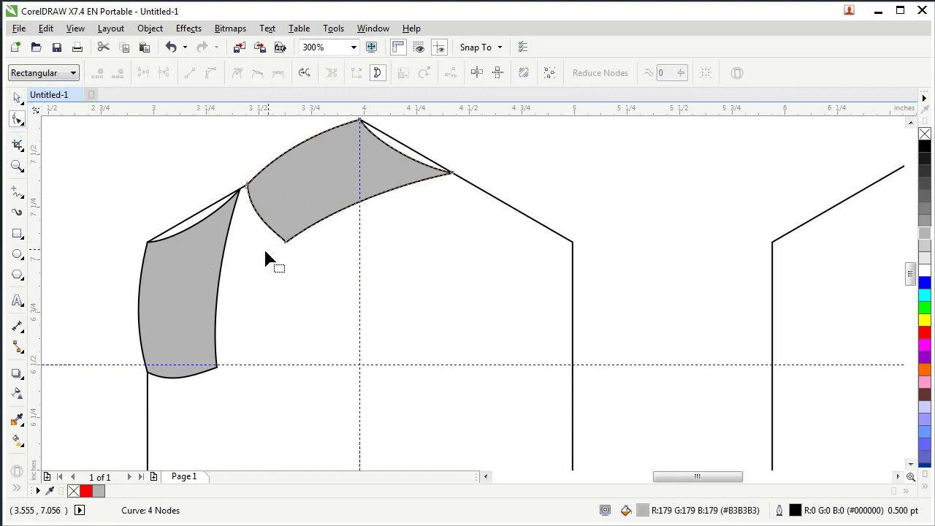
{"action": "scroll", "coordinate": [273, 248], "scroll_direction": "up", "scroll_amount": 1}
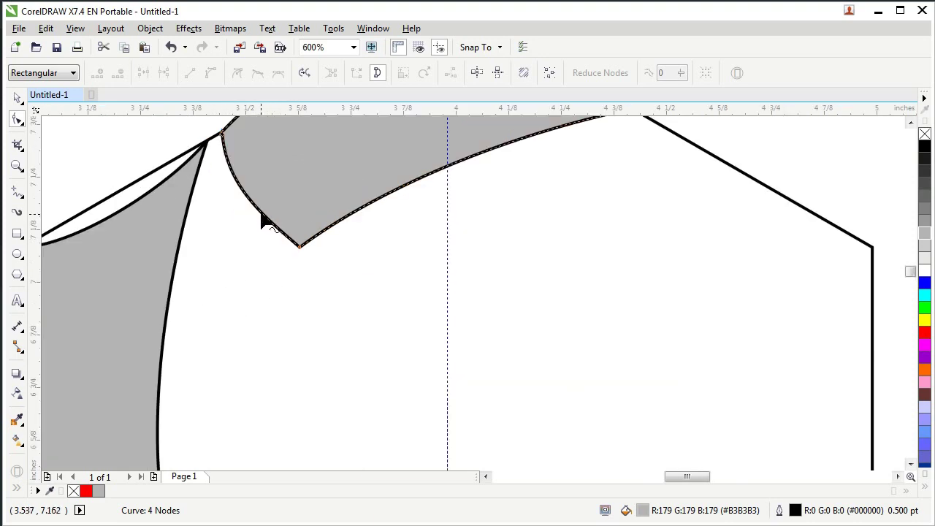
{"action": "double_click", "coordinate": [261, 218]}
{"action": "left_click_drag", "start_coordinate": [262, 218], "coordinate": [205, 219]}
Shape the top patch's new end into a downward point by adjusting its node and the curves of the adjoining sides.
{"action": "left_click", "coordinate": [239, 74]}
{"action": "left_click_drag", "start_coordinate": [200, 353], "coordinate": [229, 287]}
{"action": "left_click_drag", "start_coordinate": [289, 240], "coordinate": [275, 263]}
{"action": "left_click", "coordinate": [328, 302]}
{"action": "left_click_drag", "start_coordinate": [371, 282], "coordinate": [369, 283]}
{"action": "scroll", "coordinate": [284, 293], "scroll_direction": "down", "scroll_amount": 2}
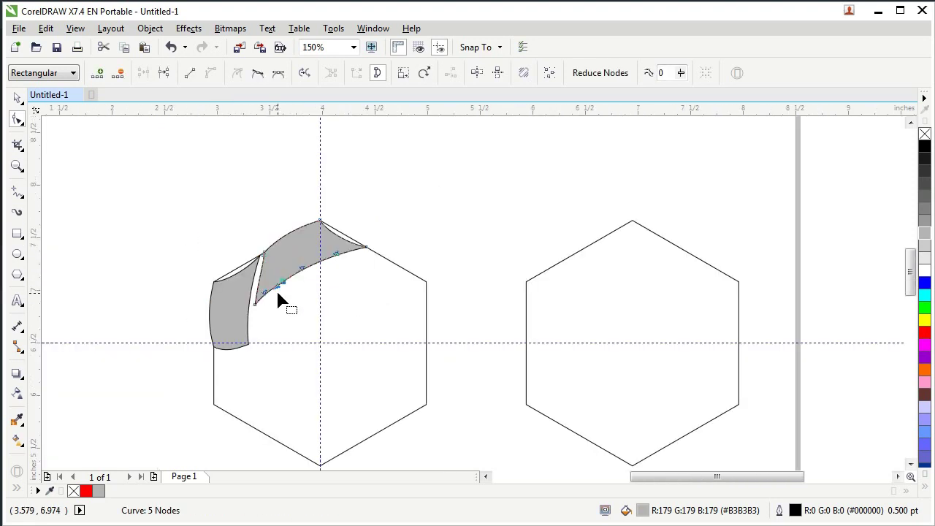
{"action": "scroll", "coordinate": [237, 248], "scroll_direction": "up", "scroll_amount": 2}
{"action": "left_click_drag", "start_coordinate": [260, 231], "coordinate": [254, 224]}
{"action": "left_click", "coordinate": [374, 134]}
{"action": "left_click", "coordinate": [17, 97]}
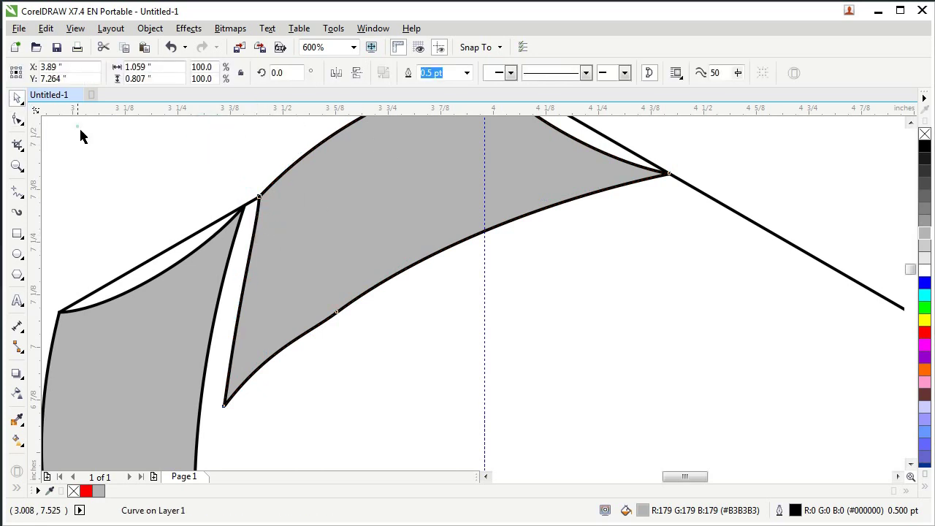
Adjust the curve of the top patch's left side and shift its upper-left node slightly along the hexagon edge, widening the gap.
{"action": "left_click", "coordinate": [81, 131]}
{"action": "left_click", "coordinate": [490, 50]}
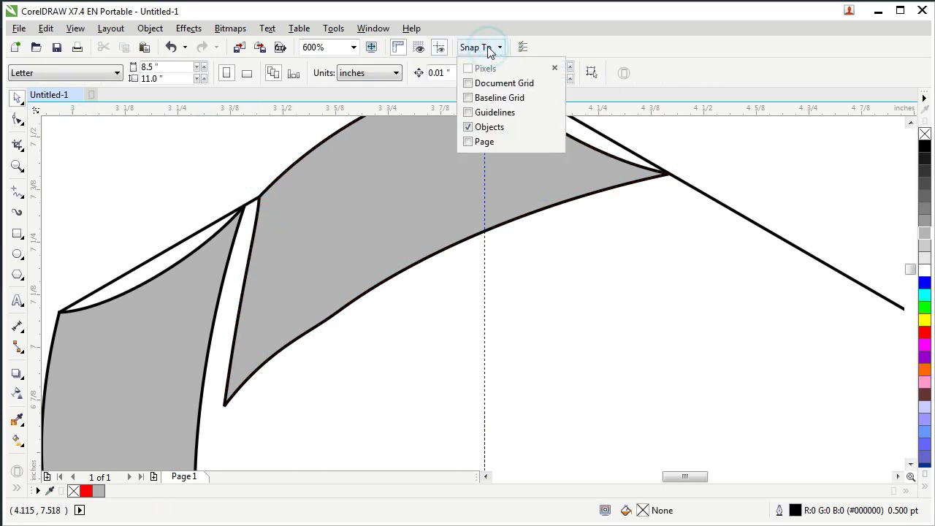
{"action": "left_click", "coordinate": [303, 234]}
{"action": "left_click", "coordinate": [19, 117]}
{"action": "left_click", "coordinate": [259, 198]}
{"action": "left_click_drag", "start_coordinate": [254, 225], "coordinate": [249, 223]}
{"action": "left_click", "coordinate": [232, 179]}
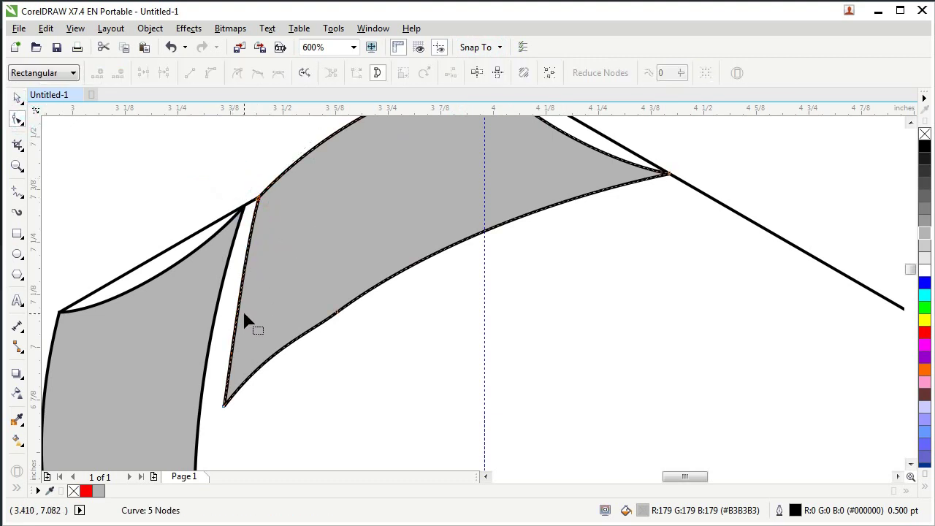
{"action": "left_click", "coordinate": [225, 408]}
{"action": "mouse_move", "coordinate": [259, 199]}
{"action": "left_mouse_down"}
{"action": "mouse_move", "coordinate": [268, 206]}
{"action": "mouse_move", "coordinate": [265, 198]}
{"action": "left_mouse_up"}
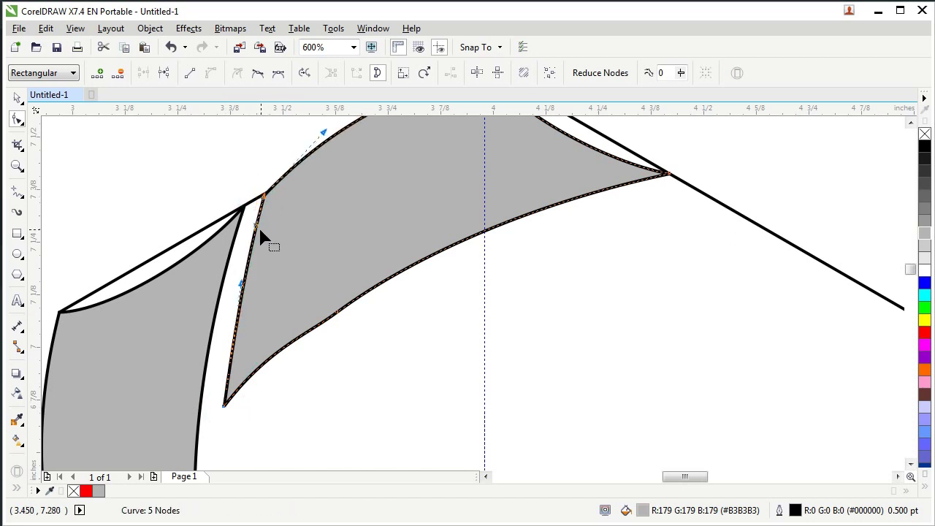
{"action": "scroll", "coordinate": [343, 350], "scroll_direction": "down", "scroll_amount": 2}
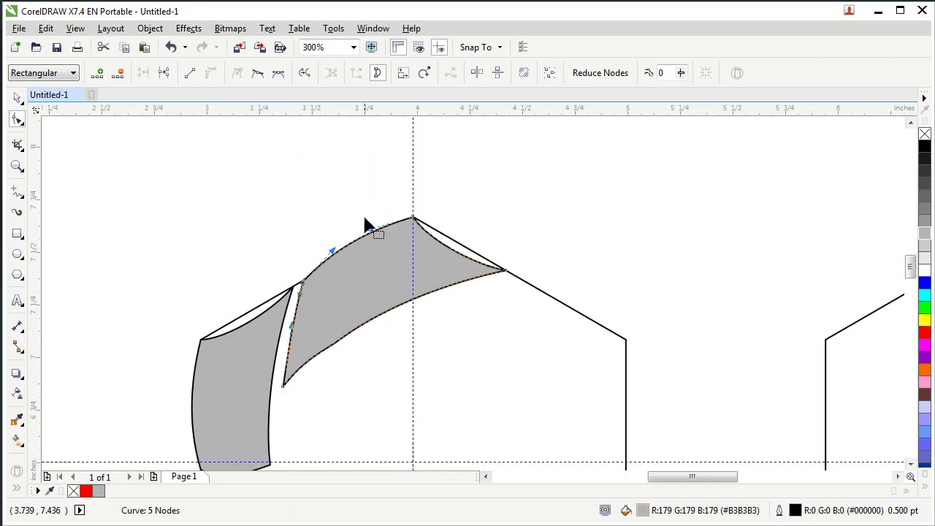
Add two nodes on the top grey patch's concave right edge and pull them onto the hexagon edge, forming shoulders beside a shallow neckline.
{"action": "left_click", "coordinate": [17, 98]}
{"action": "scroll", "coordinate": [461, 241], "scroll_direction": "up", "scroll_amount": 2}
{"action": "left_click", "coordinate": [434, 267]}
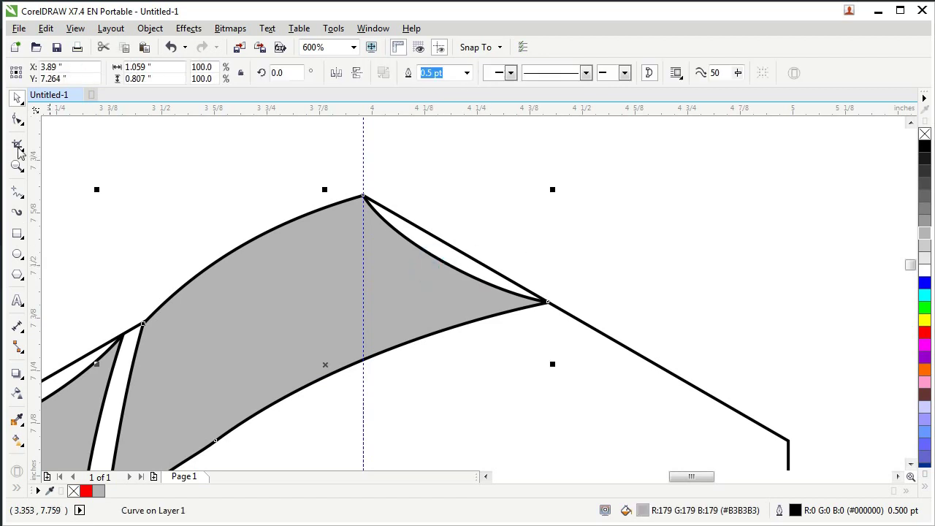
{"action": "left_click", "coordinate": [18, 119]}
{"action": "left_click_drag", "start_coordinate": [486, 286], "coordinate": [493, 271]}
{"action": "double_click", "coordinate": [399, 229]}
{"action": "left_click_drag", "start_coordinate": [400, 229], "coordinate": [431, 250]}
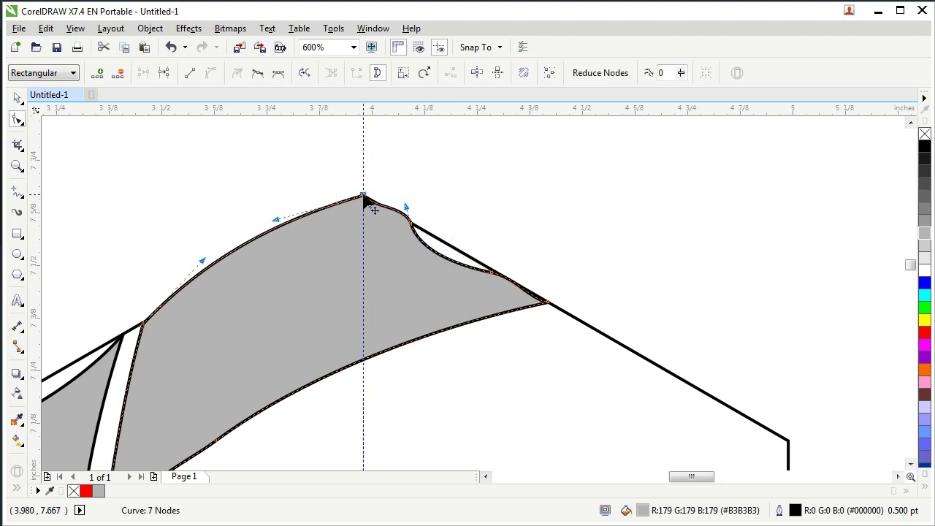
{"action": "left_click", "coordinate": [363, 196]}
{"action": "scroll", "coordinate": [374, 174], "scroll_direction": "up", "scroll_amount": 3}
{"action": "scroll", "coordinate": [268, 313], "scroll_direction": "down", "scroll_amount": 2}
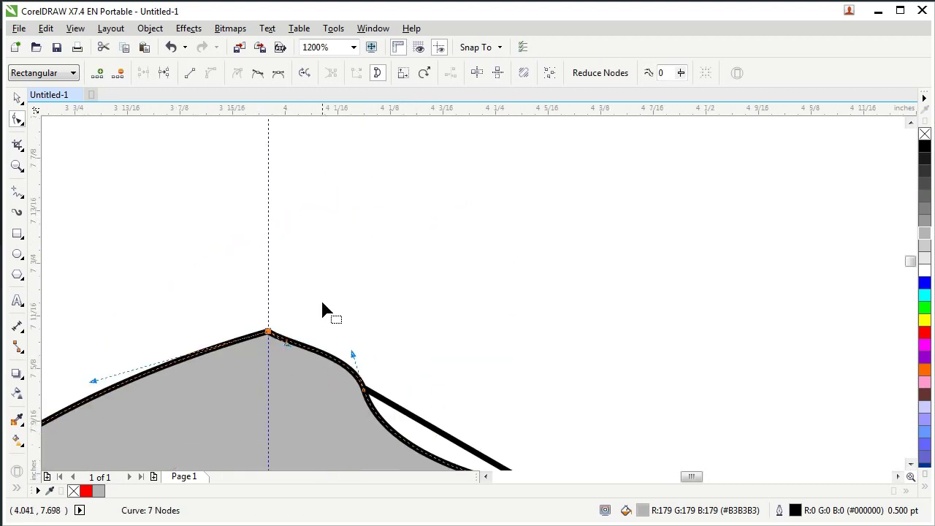
Delete the extra node on the top patch's lower edge so the edge becomes one smooth curve.
{"action": "left_click", "coordinate": [319, 313]}
{"action": "scroll", "coordinate": [369, 212], "scroll_direction": "down", "scroll_amount": 2}
{"action": "scroll", "coordinate": [257, 407], "scroll_direction": "up", "scroll_amount": 1}
{"action": "left_click", "coordinate": [318, 313]}
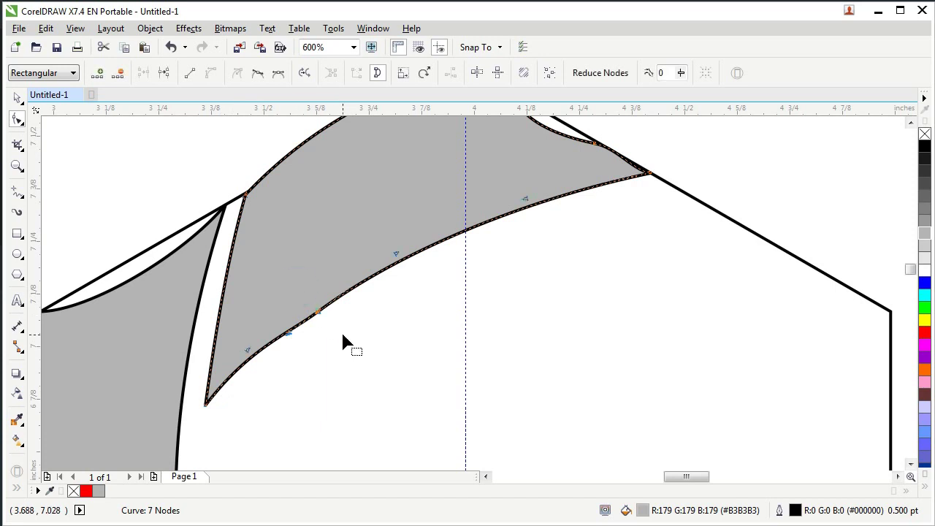
{"action": "left_click_drag", "start_coordinate": [303, 264], "coordinate": [350, 328]}
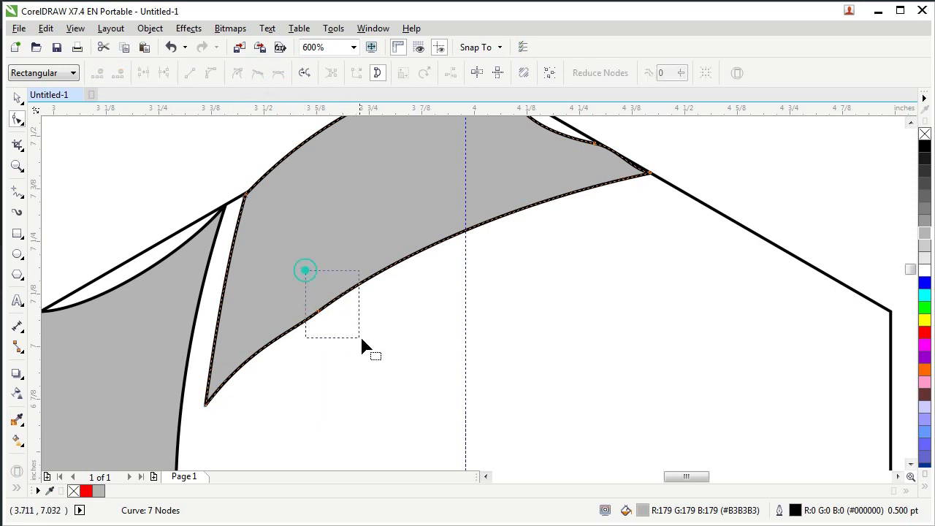
{"action": "key", "text": "Delete"}
Delete the old left grey patch, keeping only the reshaped top patch.
{"action": "scroll", "coordinate": [450, 228], "scroll_direction": "down", "scroll_amount": 2}
{"action": "left_click", "coordinate": [17, 98]}
{"action": "left_click", "coordinate": [95, 156]}
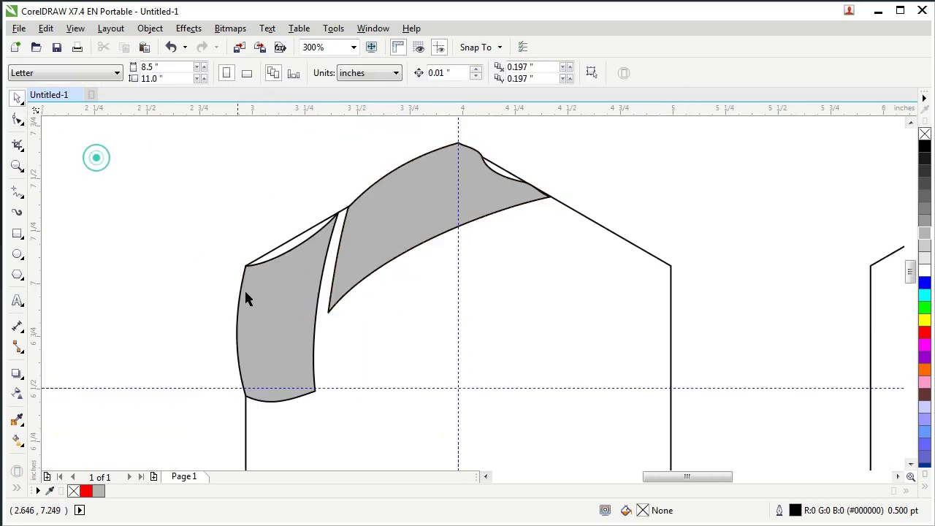
{"action": "left_click", "coordinate": [292, 319]}
{"action": "key", "text": "Delete"}
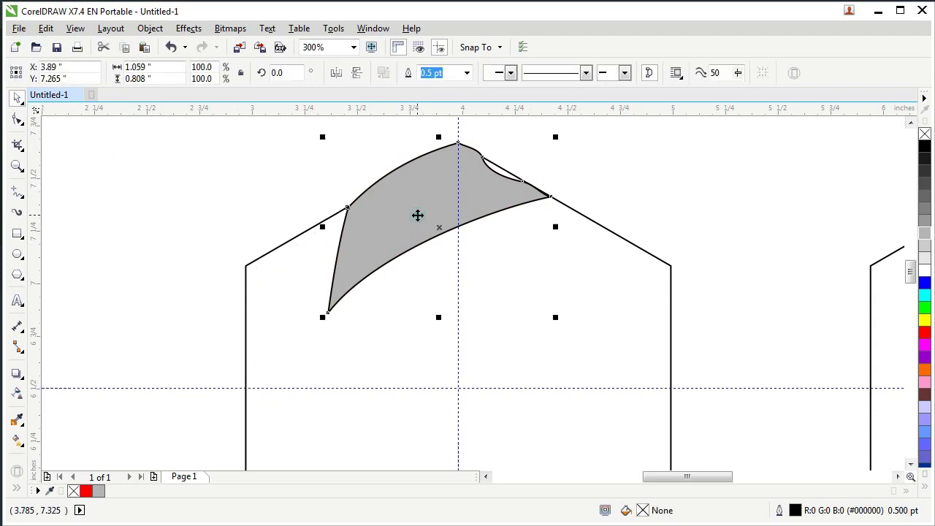
Set the reshaped patch's rotation angle to 60° to place it on the hexagon's left side.
{"action": "scroll", "coordinate": [416, 216], "scroll_direction": "down", "scroll_amount": 1}
{"action": "left_click", "coordinate": [337, 210]}
{"action": "left_click", "coordinate": [281, 72]}
{"action": "type", "text": "60"}
{"action": "key", "text": "Return"}
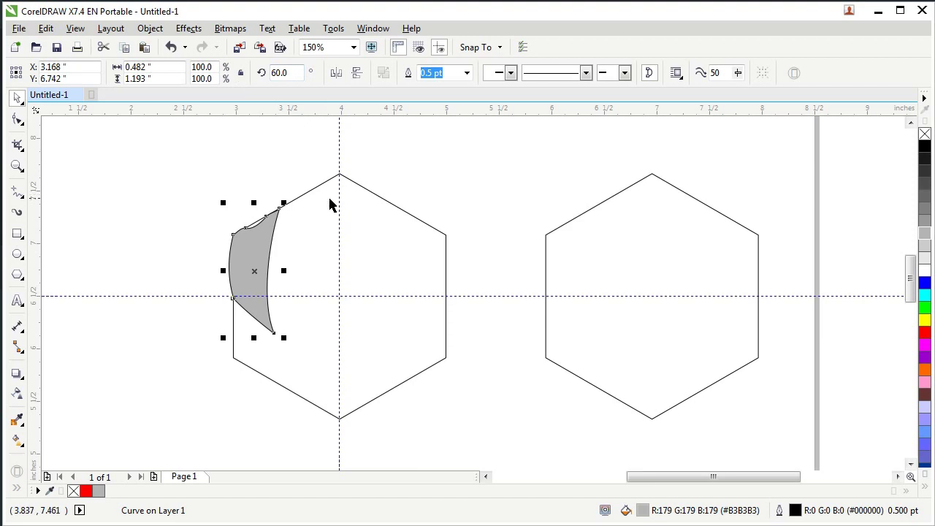
Copy and paste the left patch, and set the copy's rotation angle to 0° at the hexagon's top corner.
{"action": "scroll", "coordinate": [314, 256], "scroll_direction": "up", "scroll_amount": 1}
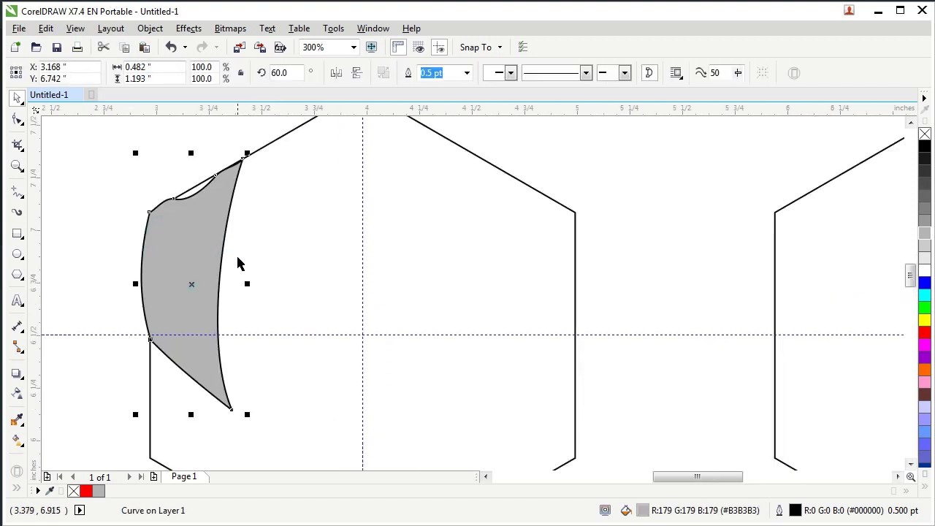
{"action": "right_click", "coordinate": [194, 251]}
{"action": "left_click", "coordinate": [219, 299]}
{"action": "scroll", "coordinate": [227, 272], "scroll_direction": "down", "scroll_amount": 1}
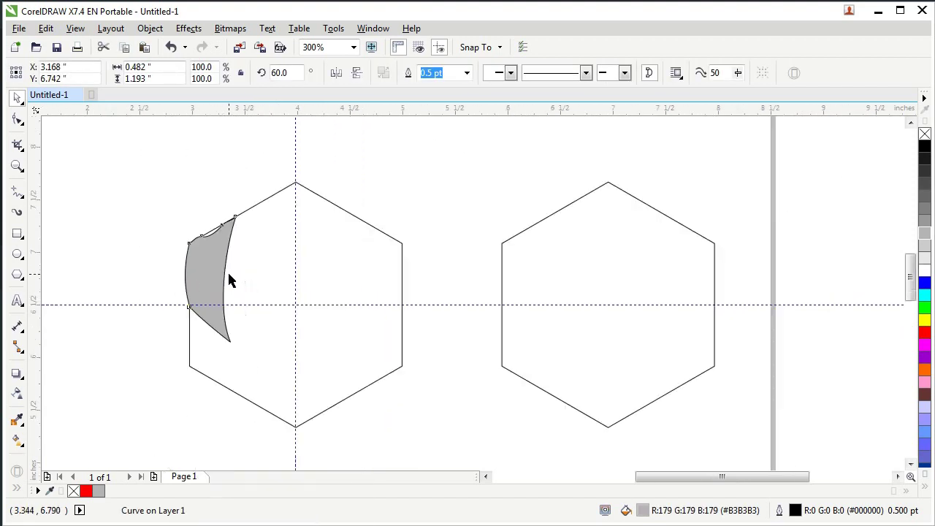
{"action": "right_click", "coordinate": [381, 167]}
{"action": "left_click", "coordinate": [416, 259]}
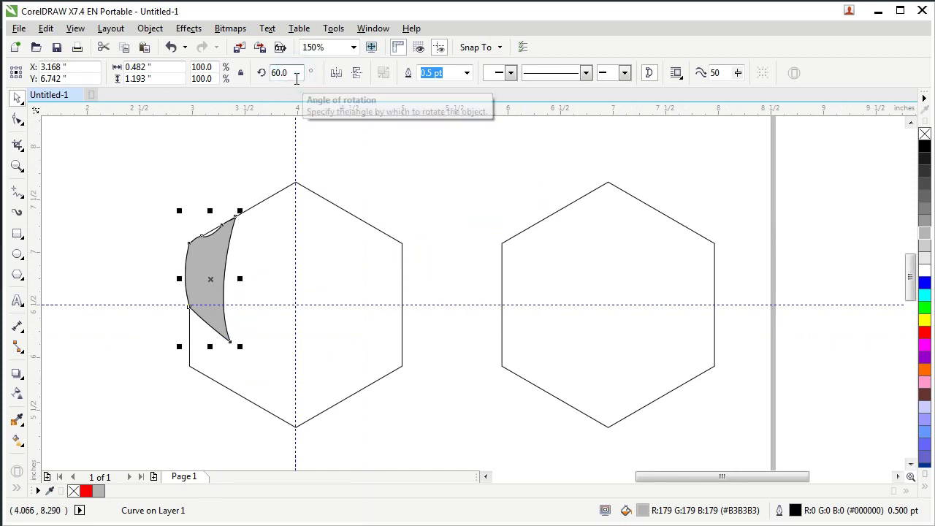
{"action": "left_click", "coordinate": [281, 72]}
{"action": "type", "text": "0"}
{"action": "key", "text": "Return"}
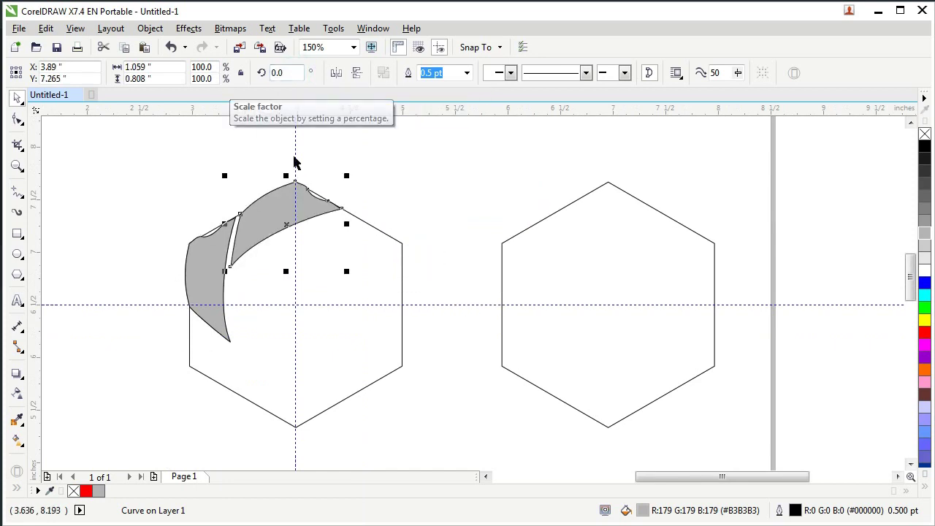
Delete the trial copy of the patch at the hexagon's top corner.
{"action": "left_click", "coordinate": [394, 198]}
{"action": "left_click", "coordinate": [257, 231]}
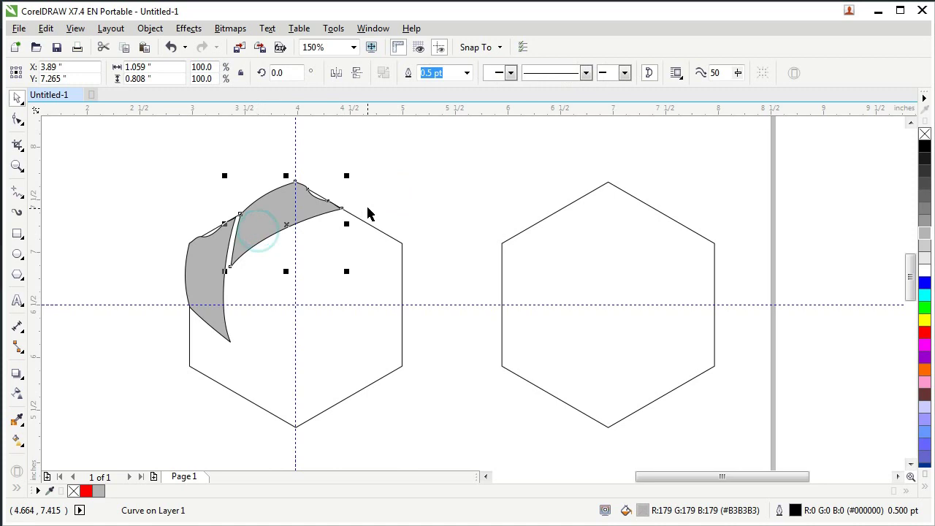
{"action": "right_click", "coordinate": [269, 224]}
{"action": "left_click", "coordinate": [307, 299]}
{"action": "left_click", "coordinate": [185, 190]}
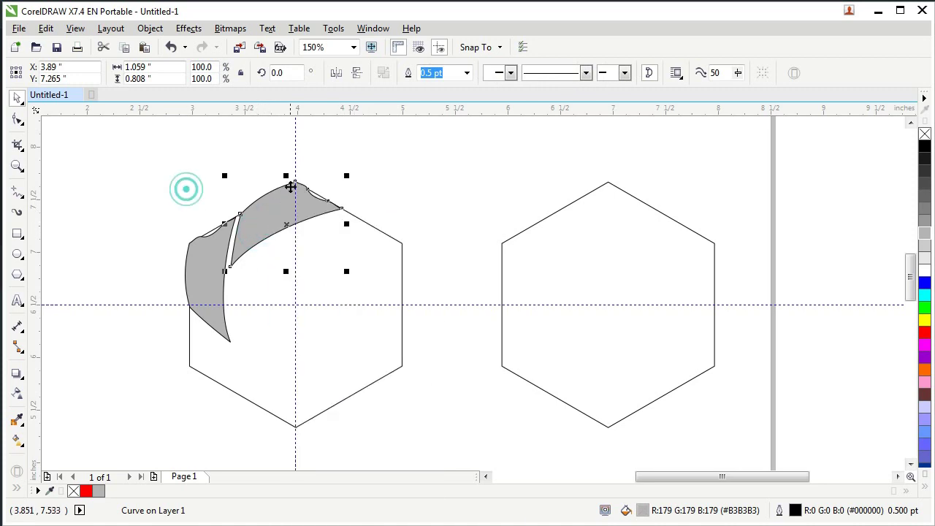
{"action": "scroll", "coordinate": [207, 251], "scroll_direction": "up", "scroll_amount": 2}
{"action": "left_click", "coordinate": [438, 179]}
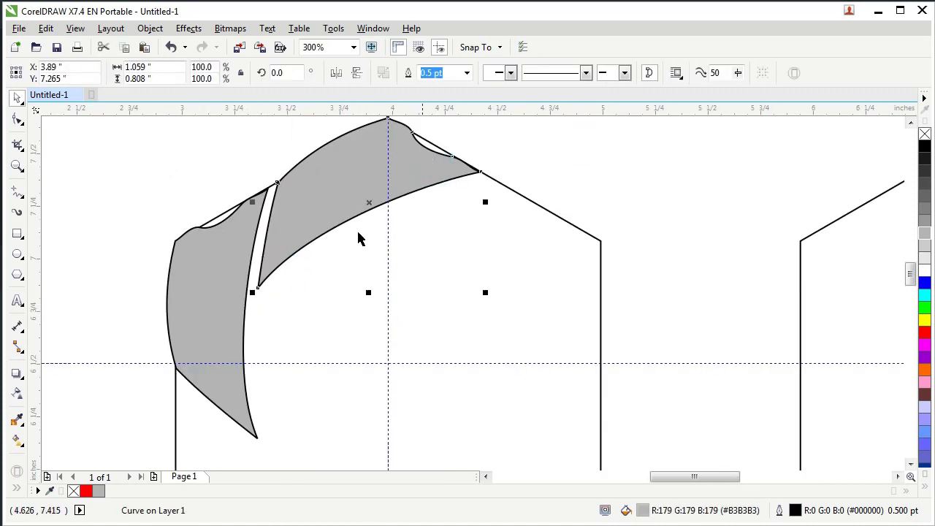
{"action": "key", "text": "Delete"}
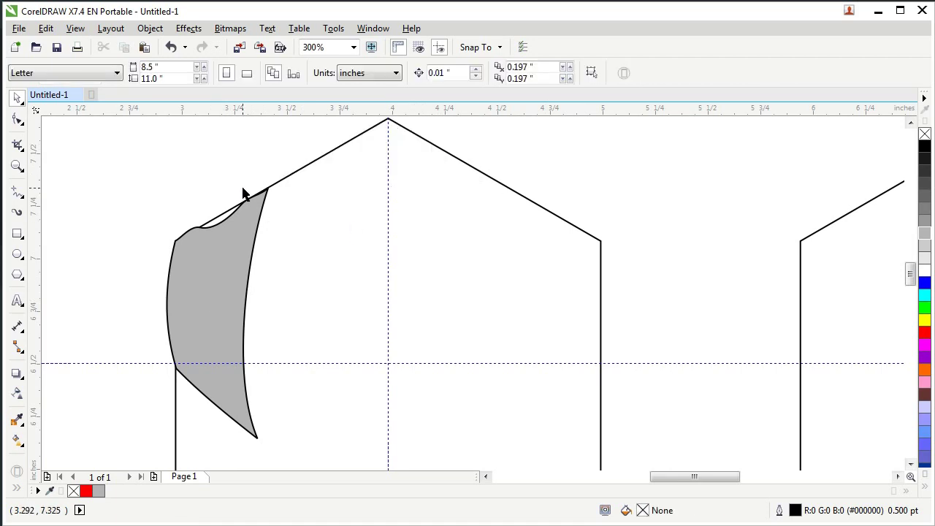
Draw a thin rectangle about 0.325 by 0.063 inches beside the left patch's upper-left corner and convert it to curves.
{"action": "left_click", "coordinate": [17, 235]}
{"action": "scroll", "coordinate": [135, 251], "scroll_direction": "up", "scroll_amount": 2}
{"action": "left_click_drag", "start_coordinate": [95, 179], "coordinate": [234, 206]}
{"action": "left_click", "coordinate": [18, 97]}
{"action": "left_click", "coordinate": [784, 73]}
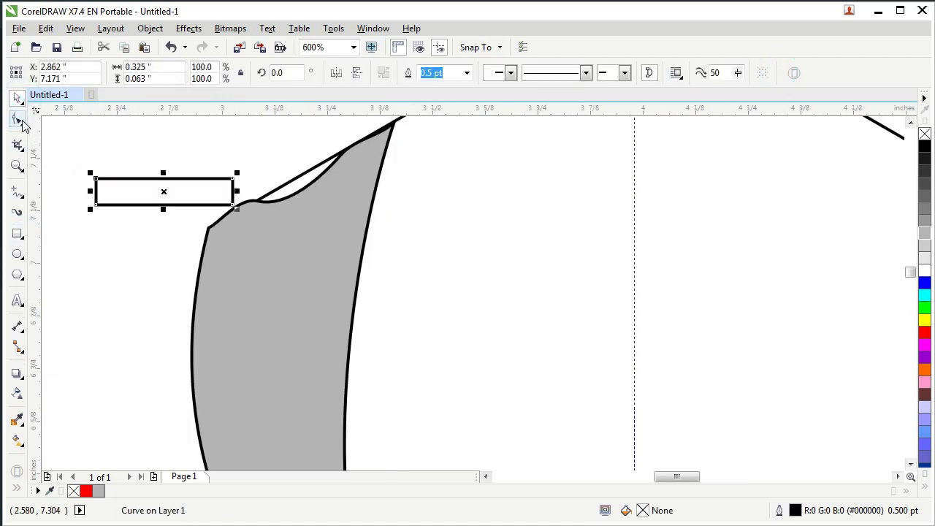
Delete one corner node of the rectangle and move the remaining nodes into a slanted triangle whose short side faces the patch's shoulder.
{"action": "left_click", "coordinate": [17, 119]}
{"action": "left_click_drag", "start_coordinate": [81, 194], "coordinate": [117, 211]}
{"action": "key", "text": "Delete"}
{"action": "left_click_drag", "start_coordinate": [215, 152], "coordinate": [200, 225]}
{"action": "left_click_drag", "start_coordinate": [190, 261], "coordinate": [191, 265]}
{"action": "scroll", "coordinate": [155, 228], "scroll_direction": "up", "scroll_amount": 3}
{"action": "left_click_drag", "start_coordinate": [482, 360], "coordinate": [472, 362]}
{"action": "scroll", "coordinate": [424, 270], "scroll_direction": "down", "scroll_amount": 2}
{"action": "left_click_drag", "start_coordinate": [424, 225], "coordinate": [417, 228]}
{"action": "scroll", "coordinate": [232, 324], "scroll_direction": "down", "scroll_amount": 1}
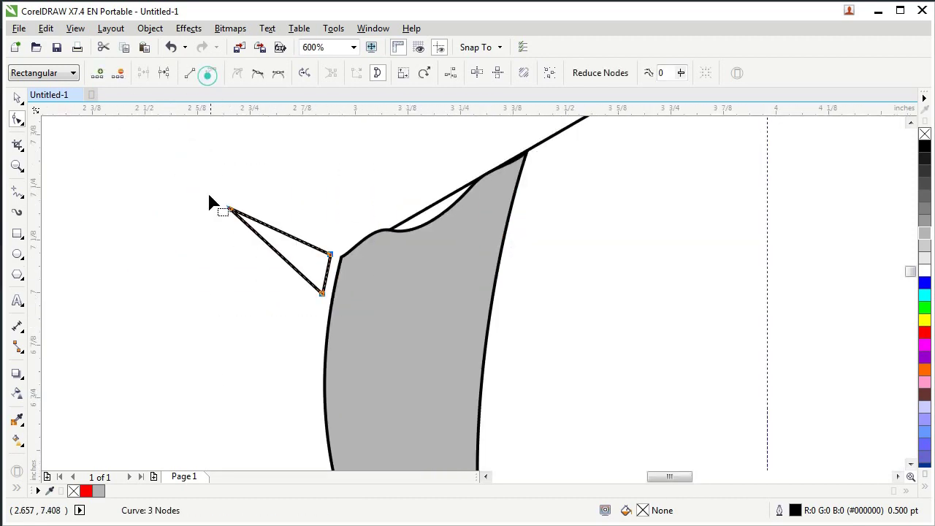
Bend the triangle's straight sides into curves so it becomes a pointed raised arm.
{"action": "scroll", "coordinate": [289, 280], "scroll_direction": "up", "scroll_amount": 1}
{"action": "left_click_drag", "start_coordinate": [363, 276], "coordinate": [334, 334]}
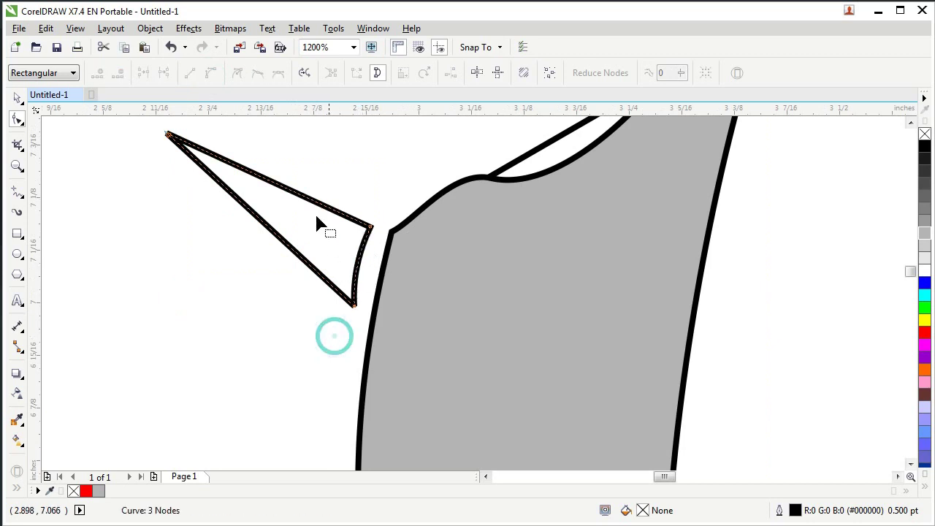
{"action": "left_click", "coordinate": [909, 122]}
{"action": "left_click_drag", "start_coordinate": [168, 206], "coordinate": [192, 163]}
{"action": "left_click_drag", "start_coordinate": [251, 223], "coordinate": [219, 272]}
{"action": "left_click_drag", "start_coordinate": [258, 199], "coordinate": [241, 231]}
{"action": "left_click", "coordinate": [372, 299]}
{"action": "scroll", "coordinate": [353, 339], "scroll_direction": "up", "scroll_amount": 2}
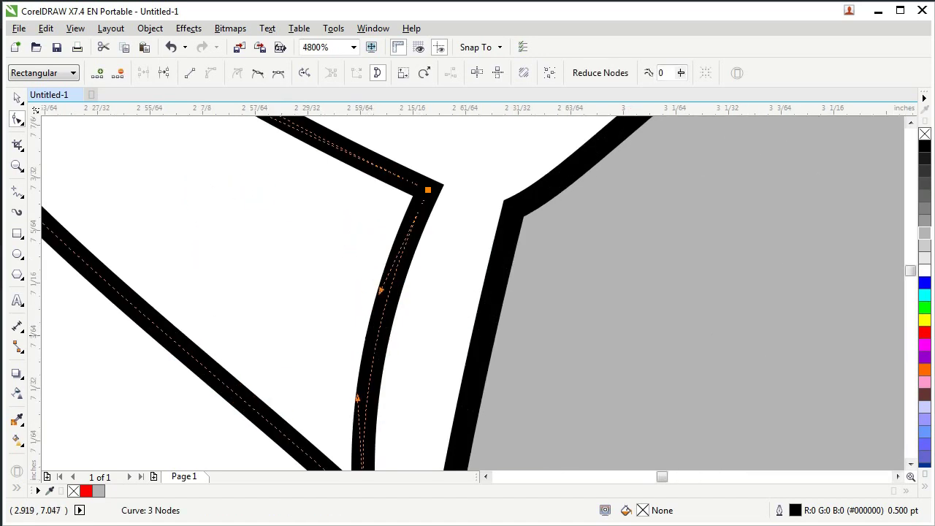
Fine-tune the corner nodes and curve handles of the arm's short side so it runs parallel to the body's edge.
{"action": "left_click_drag", "start_coordinate": [383, 334], "coordinate": [389, 335]}
{"action": "scroll", "coordinate": [413, 295], "scroll_direction": "down", "scroll_amount": 1}
{"action": "left_click_drag", "start_coordinate": [354, 384], "coordinate": [349, 384]}
{"action": "left_click", "coordinate": [383, 230]}
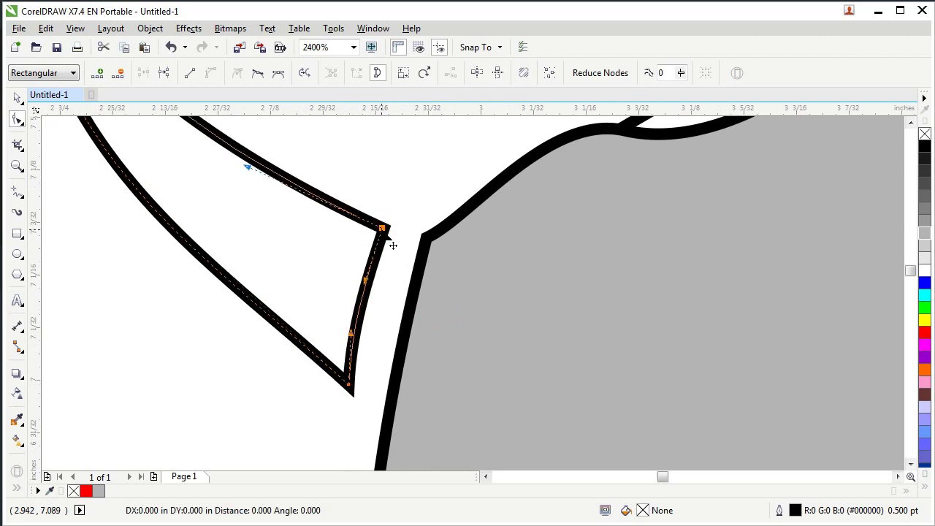
{"action": "left_click_drag", "start_coordinate": [351, 333], "coordinate": [354, 331]}
{"action": "left_click", "coordinate": [373, 321]}
{"action": "scroll", "coordinate": [294, 334], "scroll_direction": "down", "scroll_amount": 2}
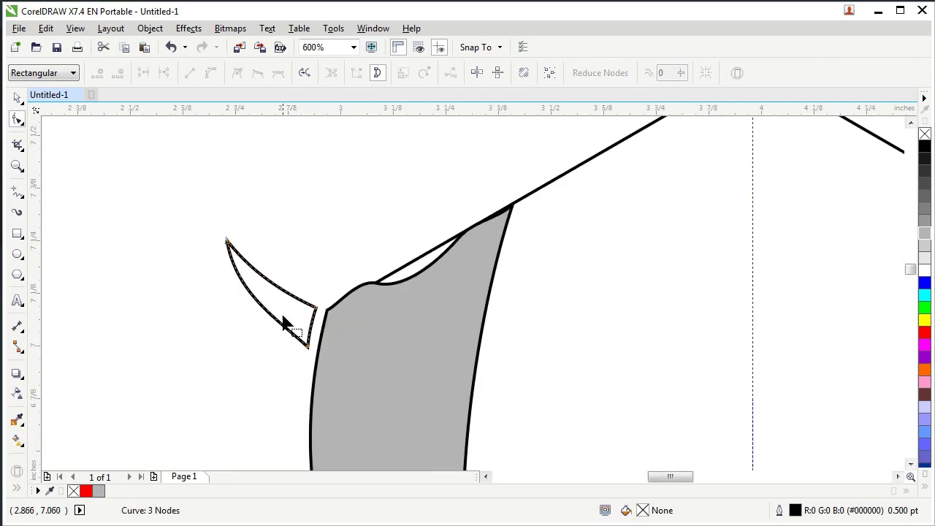
Pull the arm's pointed tip farther up and outward to lengthen the arm.
{"action": "left_click", "coordinate": [18, 99]}
{"action": "scroll", "coordinate": [160, 193], "scroll_direction": "down", "scroll_amount": 1}
{"action": "left_click", "coordinate": [214, 233]}
{"action": "scroll", "coordinate": [160, 212], "scroll_direction": "up", "scroll_amount": 1}
{"action": "key", "text": "F10"}
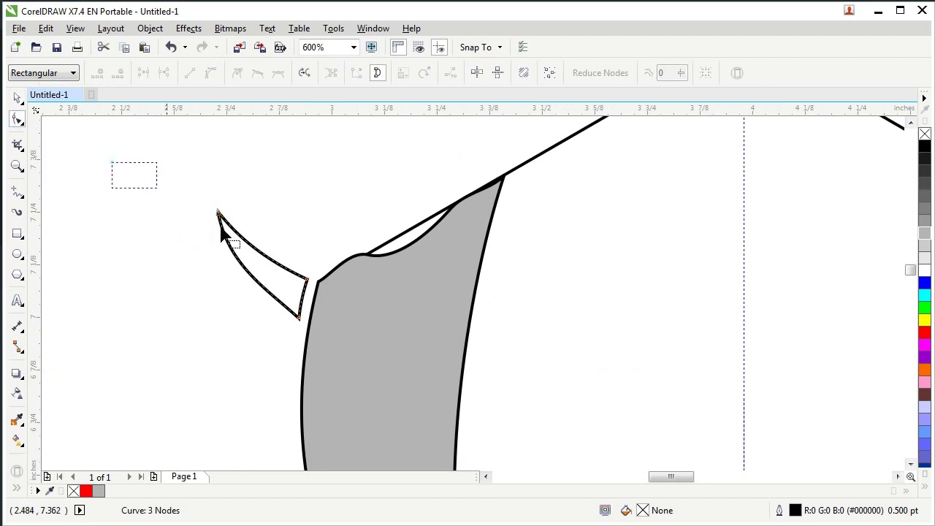
{"action": "left_click_drag", "start_coordinate": [220, 213], "coordinate": [199, 193]}
{"action": "key", "text": "ctrl+z"}
{"action": "scroll", "coordinate": [185, 195], "scroll_direction": "up", "scroll_amount": 2}
{"action": "left_click_drag", "start_coordinate": [255, 239], "coordinate": [176, 157]}
{"action": "scroll", "coordinate": [255, 147], "scroll_direction": "down", "scroll_amount": 2}
{"action": "scroll", "coordinate": [257, 148], "scroll_direction": "up", "scroll_amount": 1}
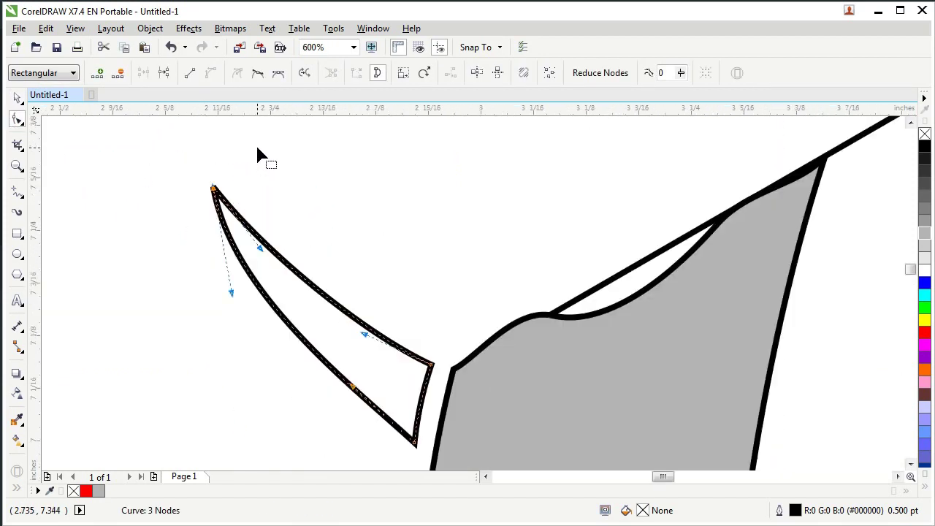
Pull the arm's lower corner down along the body's edge to widen the arm's inner end.
{"action": "scroll", "coordinate": [334, 221], "scroll_direction": "down", "scroll_amount": 1}
{"action": "left_click", "coordinate": [282, 310]}
{"action": "left_click", "coordinate": [375, 295]}
{"action": "scroll", "coordinate": [376, 300], "scroll_direction": "up", "scroll_amount": 2}
{"action": "left_click_drag", "start_coordinate": [426, 272], "coordinate": [405, 387]}
{"action": "scroll", "coordinate": [348, 398], "scroll_direction": "down", "scroll_amount": 2}
{"action": "key", "text": "space"}
{"action": "scroll", "coordinate": [214, 176], "scroll_direction": "down", "scroll_amount": 2}
{"action": "scroll", "coordinate": [234, 204], "scroll_direction": "up", "scroll_amount": 3}
{"action": "key", "text": "space"}
{"action": "scroll", "coordinate": [205, 146], "scroll_direction": "up", "scroll_amount": 2}
{"action": "left_click", "coordinate": [20, 98]}
{"action": "scroll", "coordinate": [219, 195], "scroll_direction": "down", "scroll_amount": 3}
{"action": "left_click", "coordinate": [273, 177]}
{"action": "scroll", "coordinate": [253, 214], "scroll_direction": "down", "scroll_amount": 1}
{"action": "scroll", "coordinate": [290, 228], "scroll_direction": "up", "scroll_amount": 1}
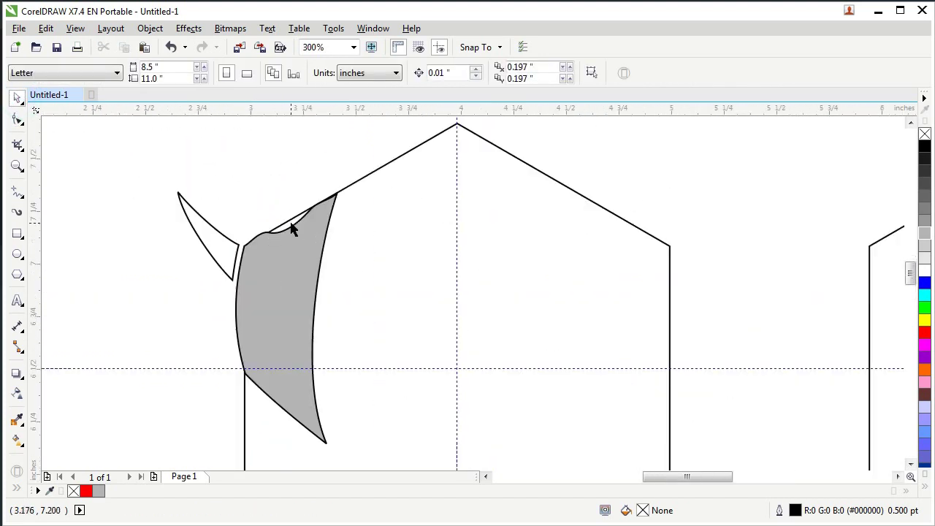
Readjust the arm's nodes on the side beside the body to refine its outline.
{"action": "scroll", "coordinate": [248, 212], "scroll_direction": "up", "scroll_amount": 2}
{"action": "scroll", "coordinate": [219, 241], "scroll_direction": "down", "scroll_amount": 2}
{"action": "scroll", "coordinate": [198, 206], "scroll_direction": "up", "scroll_amount": 2}
{"action": "left_click", "coordinate": [249, 251]}
{"action": "left_click", "coordinate": [16, 121]}
{"action": "scroll", "coordinate": [141, 249], "scroll_direction": "up", "scroll_amount": 1}
{"action": "left_click_drag", "start_coordinate": [321, 194], "coordinate": [351, 391]}
{"action": "left_click", "coordinate": [201, 241]}
{"action": "scroll", "coordinate": [201, 242], "scroll_direction": "down", "scroll_amount": 2}
{"action": "left_click", "coordinate": [17, 98]}
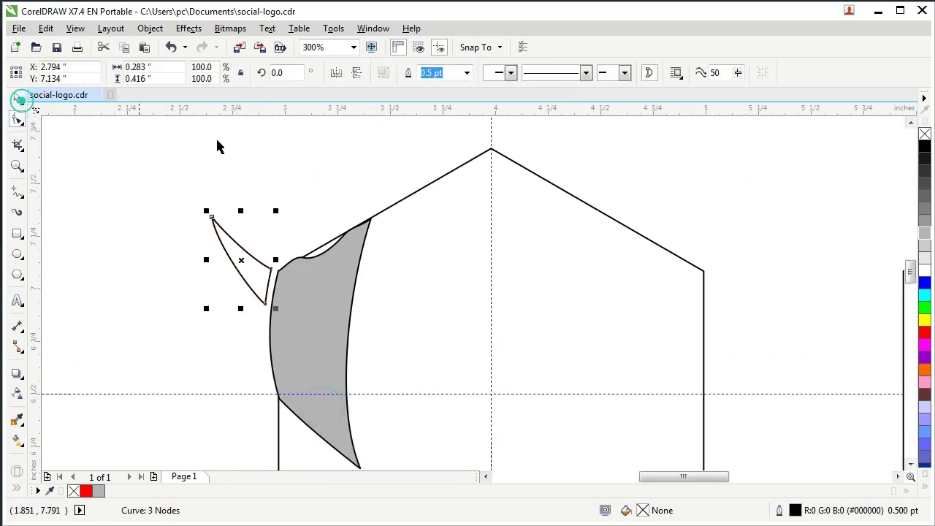
Make the body's left neckline node a cusp and adjust its handles to round the left shoulder smoothly.
{"action": "left_click", "coordinate": [81, 142]}
{"action": "scroll", "coordinate": [341, 232], "scroll_direction": "up", "scroll_amount": 1}
{"action": "scroll", "coordinate": [272, 272], "scroll_direction": "up", "scroll_amount": 1}
{"action": "left_click", "coordinate": [271, 307]}
{"action": "left_click", "coordinate": [17, 121]}
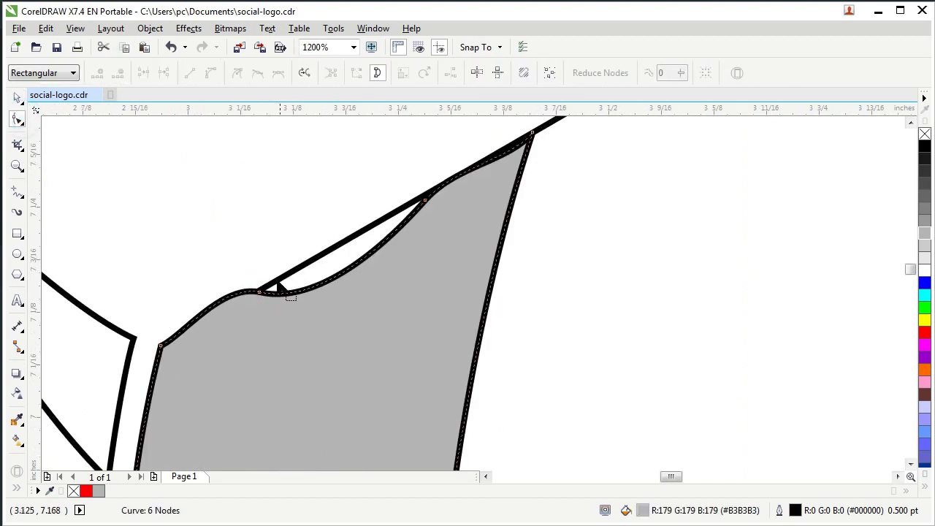
{"action": "left_click", "coordinate": [258, 293]}
{"action": "left_click", "coordinate": [239, 73]}
{"action": "left_click_drag", "start_coordinate": [222, 284], "coordinate": [222, 293]}
{"action": "left_click_drag", "start_coordinate": [183, 335], "coordinate": [179, 330]}
{"action": "left_click", "coordinate": [189, 294]}
Deepen the neckline curve at its right node and bulge the edge running up to the body's upper-right tip.
{"action": "left_click_drag", "start_coordinate": [423, 199], "coordinate": [421, 199]}
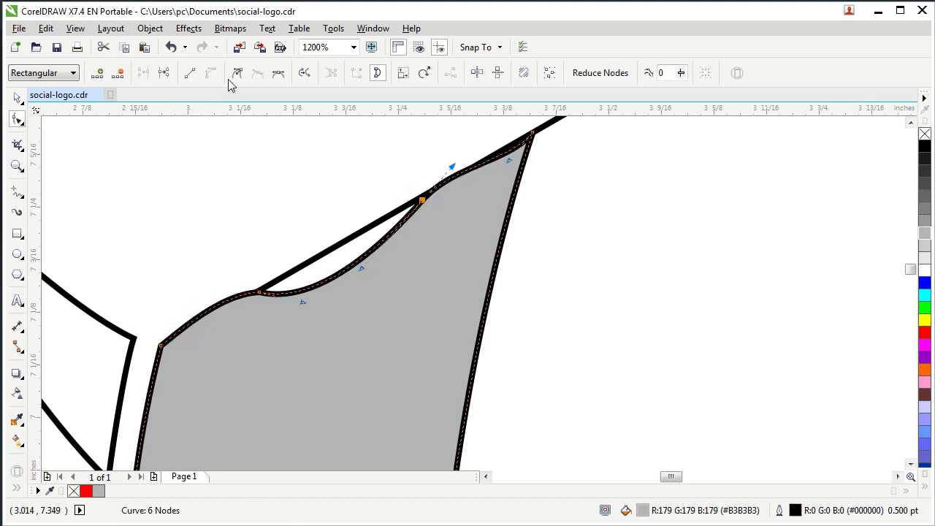
{"action": "left_click_drag", "start_coordinate": [361, 268], "coordinate": [396, 265]}
{"action": "left_click", "coordinate": [351, 184]}
{"action": "left_click", "coordinate": [533, 133]}
{"action": "left_click_drag", "start_coordinate": [507, 162], "coordinate": [501, 149]}
{"action": "left_click", "coordinate": [460, 132]}
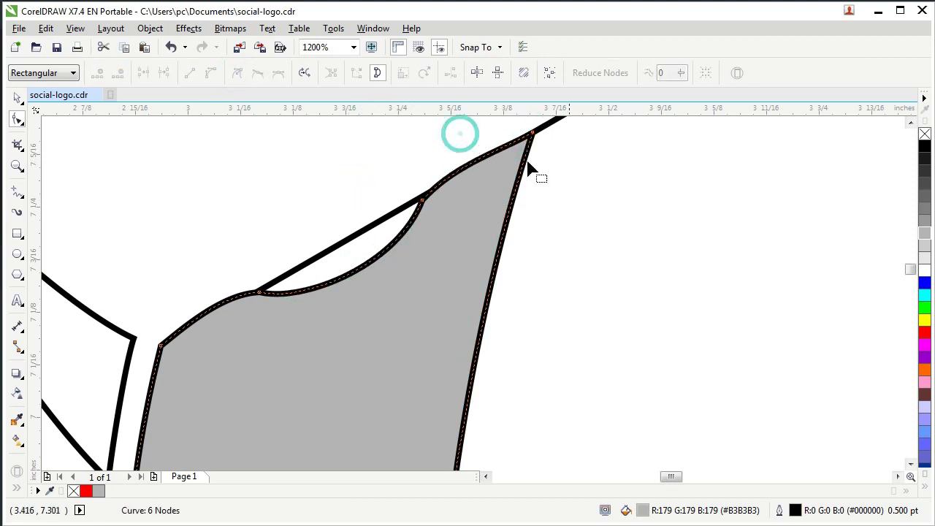
Draw an ellipse for the head, scale it to about 0.277 by 0.248 inches and place it just above the neckline.
{"action": "key", "text": "F7"}
{"action": "mouse_move", "coordinate": [255, 145]}
{"action": "left_mouse_down"}
{"action": "mouse_move", "coordinate": [334, 227]}
{"action": "mouse_move", "coordinate": [388, 264]}
{"action": "left_mouse_up"}
{"action": "left_click", "coordinate": [16, 98]}
{"action": "scroll", "coordinate": [284, 269], "scroll_direction": "down", "scroll_amount": 1}
{"action": "left_click_drag", "start_coordinate": [301, 236], "coordinate": [301, 236]}
{"action": "left_click_drag", "start_coordinate": [334, 267], "coordinate": [355, 288]}
{"action": "left_click_drag", "start_coordinate": [299, 236], "coordinate": [284, 213]}
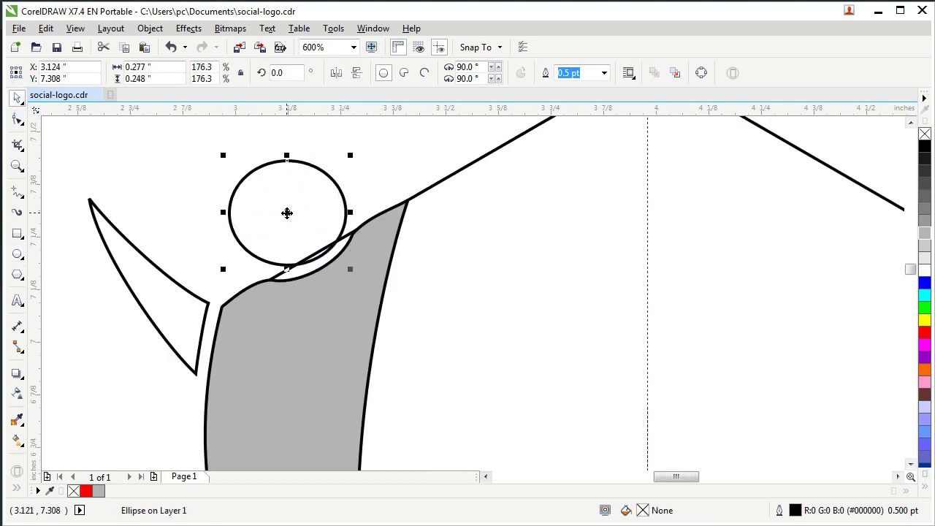
Fill the arm and head with the body's grey (#B3B3B3), and group the arm, head and body.
{"action": "scroll", "coordinate": [219, 213], "scroll_direction": "down", "scroll_amount": 3}
{"action": "left_click", "coordinate": [139, 252]}
{"action": "left_click_drag", "start_coordinate": [134, 172], "coordinate": [287, 338]}
{"action": "left_click", "coordinate": [924, 234]}
{"action": "left_click", "coordinate": [482, 197]}
{"action": "left_click_drag", "start_coordinate": [129, 173], "coordinate": [299, 347]}
{"action": "key", "text": "ctrl+g"}
{"action": "scroll", "coordinate": [283, 257], "scroll_direction": "up", "scroll_amount": 2}
Set snapping to Objects and move the figure group's rotation centre to the guideline intersection at the hexagon's centre.
{"action": "left_click", "coordinate": [168, 271]}
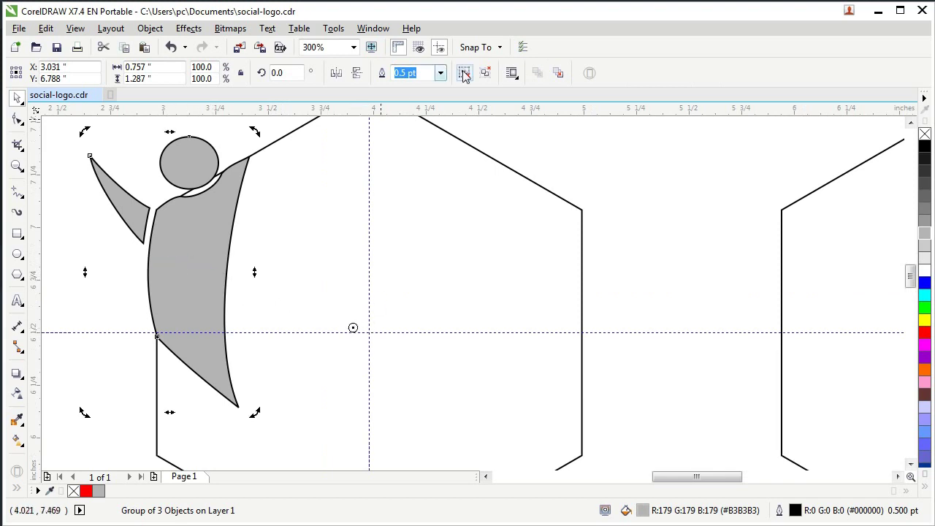
{"action": "left_click", "coordinate": [487, 46]}
{"action": "left_click", "coordinate": [468, 126]}
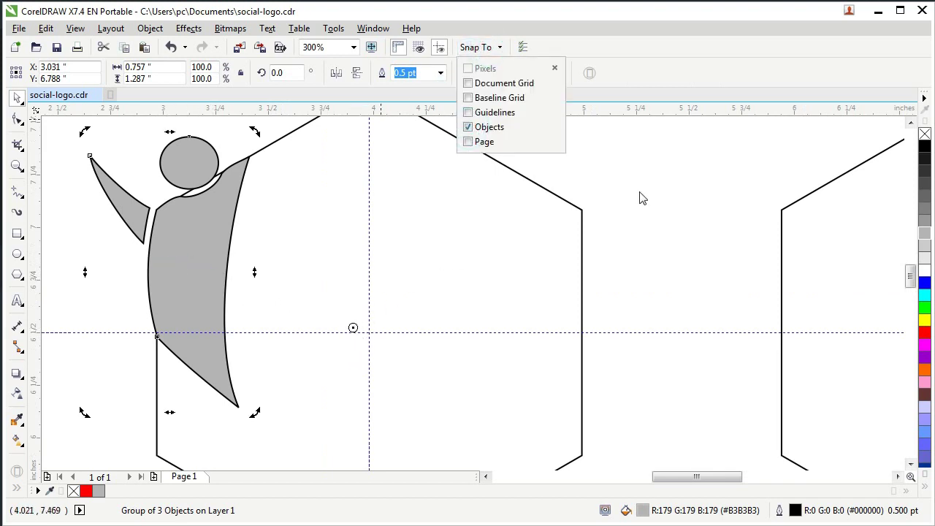
{"action": "scroll", "coordinate": [346, 357], "scroll_direction": "up", "scroll_amount": 2}
{"action": "scroll", "coordinate": [355, 317], "scroll_direction": "down", "scroll_amount": 3}
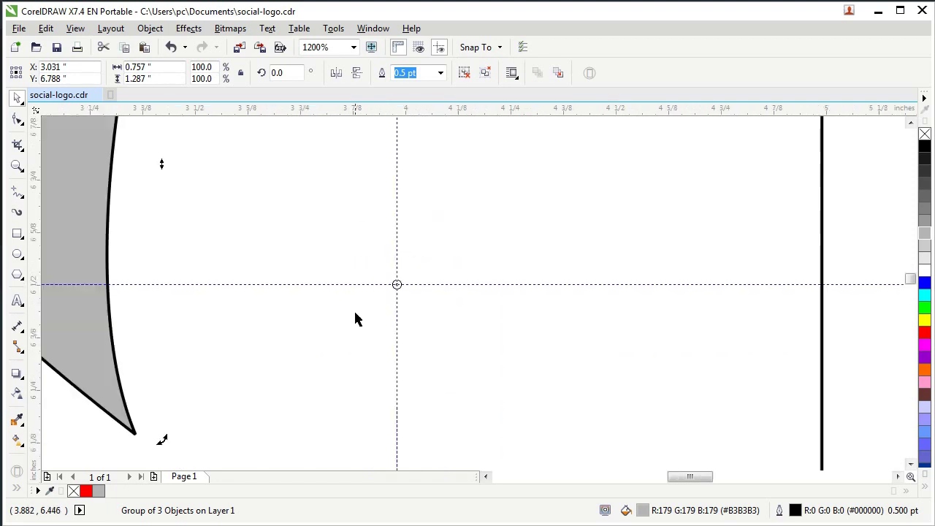
Copy and paste the figure group, and set the copy's rotation angle to 60° around the hexagon's centre.
{"action": "left_click", "coordinate": [149, 158]}
{"action": "left_click", "coordinate": [270, 258]}
{"action": "left_click", "coordinate": [271, 259]}
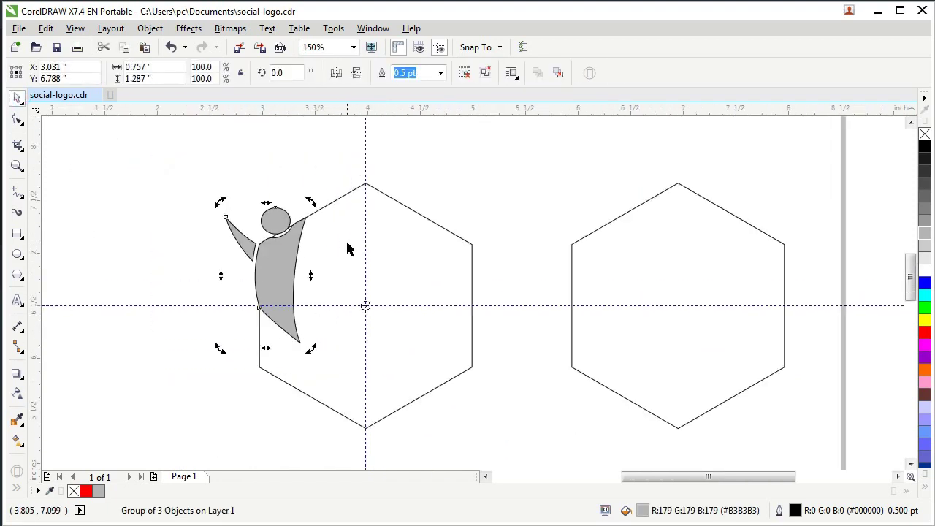
{"action": "left_click", "coordinate": [285, 73]}
{"action": "type", "text": "60"}
{"action": "key", "text": "Return"}
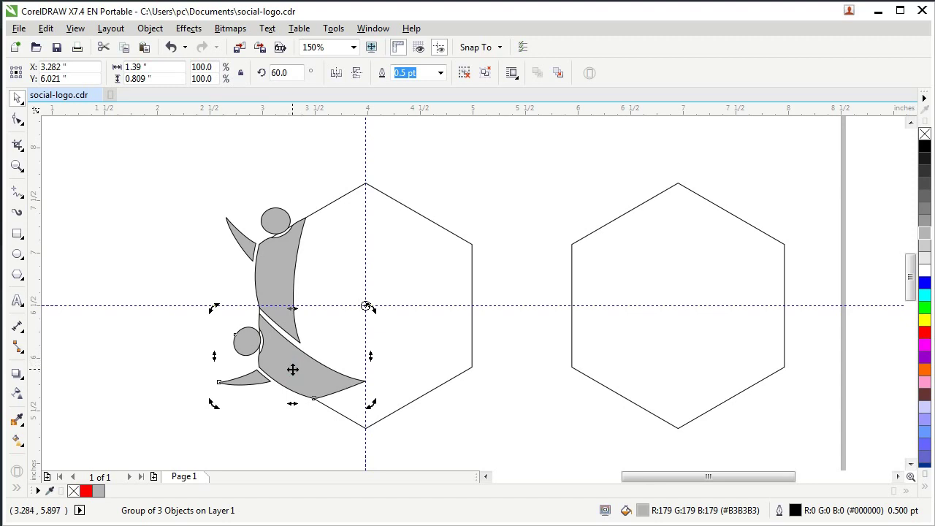
Copy and paste the 60° figure, and set the new copy's rotation angle to 120°.
{"action": "left_click", "coordinate": [293, 73]}
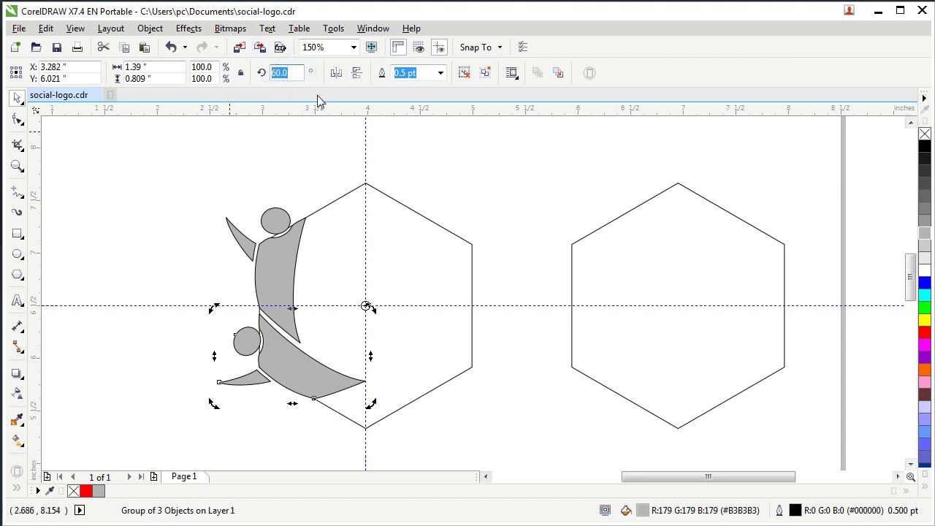
{"action": "key", "text": "Return"}
{"action": "key", "text": "ctrl+z"}
{"action": "right_click", "coordinate": [294, 369]}
{"action": "left_click", "coordinate": [327, 169]}
{"action": "right_click", "coordinate": [457, 198]}
{"action": "left_click", "coordinate": [505, 292]}
{"action": "left_click_drag", "start_coordinate": [296, 73], "coordinate": [225, 86]}
{"action": "type", "text": "120"}
{"action": "key", "text": "Return"}
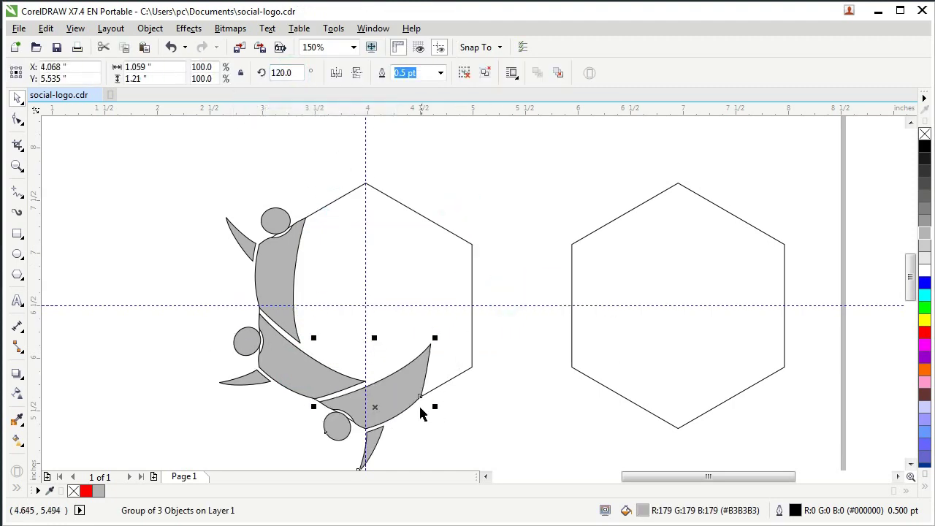
Copy and paste the 120° figure, and set the new copy's rotation angle to 180°.
{"action": "right_click", "coordinate": [407, 387]}
{"action": "left_click", "coordinate": [445, 185]}
{"action": "right_click", "coordinate": [478, 187]}
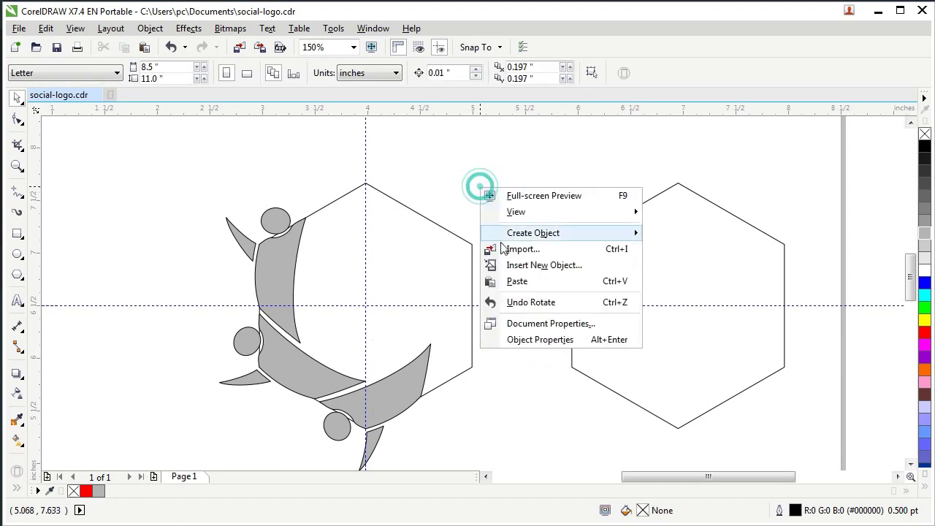
{"action": "left_click", "coordinate": [517, 282]}
{"action": "left_click", "coordinate": [281, 72]}
{"action": "type", "text": "1"}
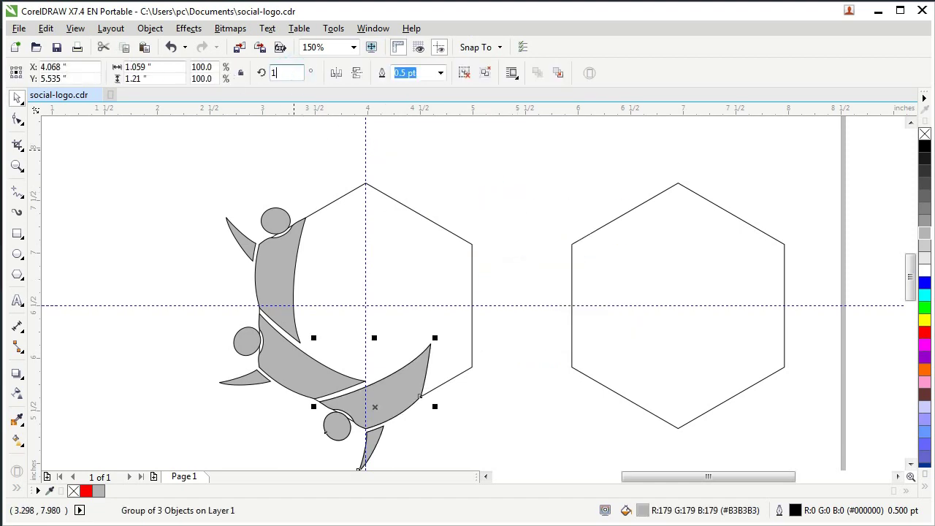
{"action": "type", "text": "80"}
{"action": "key", "text": "Return"}
Copy and paste the 180° figure, and set the new copy's rotation angle to 240°.
{"action": "right_click", "coordinate": [466, 348]}
{"action": "left_click", "coordinate": [496, 330]}
{"action": "right_click", "coordinate": [497, 204]}
{"action": "left_click", "coordinate": [532, 295]}
{"action": "left_click", "coordinate": [294, 73]}
{"action": "type", "text": "240"}
{"action": "key", "text": "Return"}
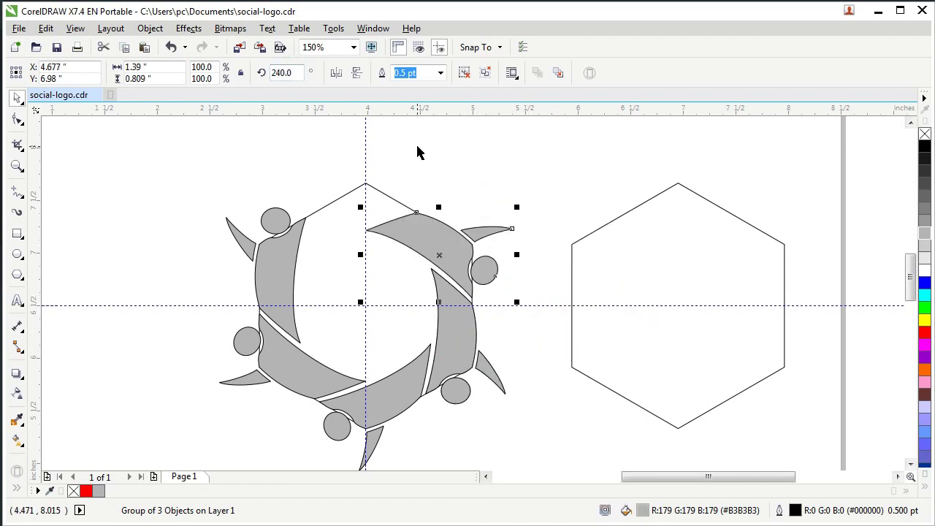
Copy and paste the 240° figure, set the new copy's rotation angle to 300°, and deselect it.
{"action": "right_click", "coordinate": [456, 247]}
{"action": "left_click", "coordinate": [496, 331]}
{"action": "left_click", "coordinate": [476, 178]}
{"action": "right_click", "coordinate": [466, 165]}
{"action": "left_click", "coordinate": [503, 259]}
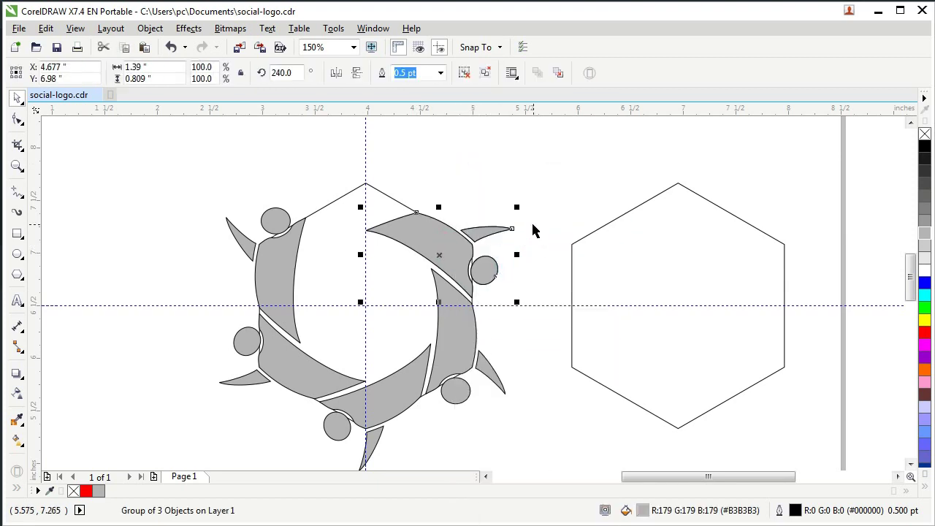
{"action": "left_click", "coordinate": [294, 74]}
{"action": "type", "text": "360"}
{"action": "key", "text": "Return"}
{"action": "left_click", "coordinate": [296, 74]}
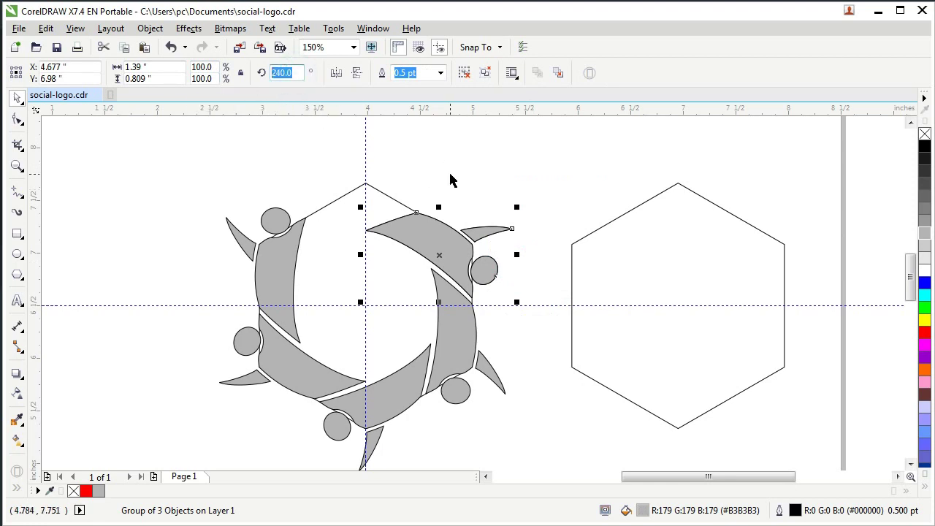
{"action": "key", "text": "Return"}
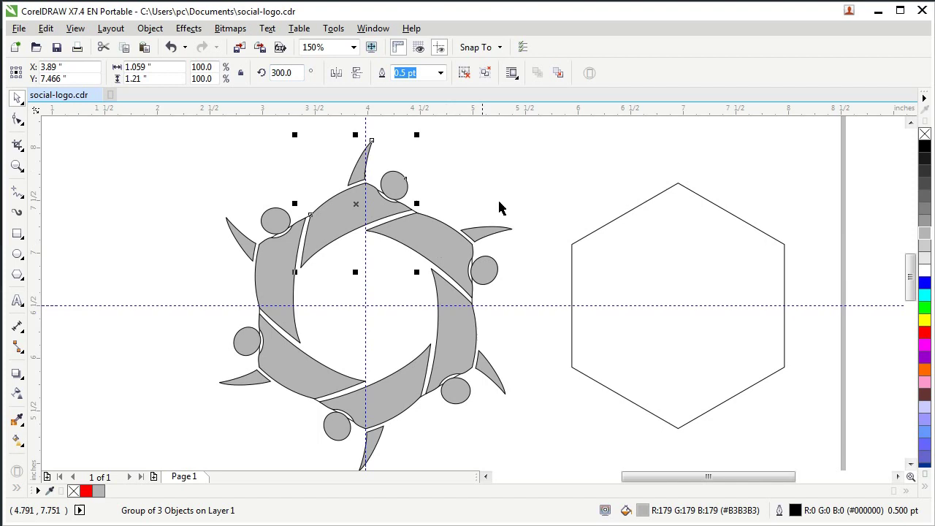
{"action": "left_click", "coordinate": [360, 325]}
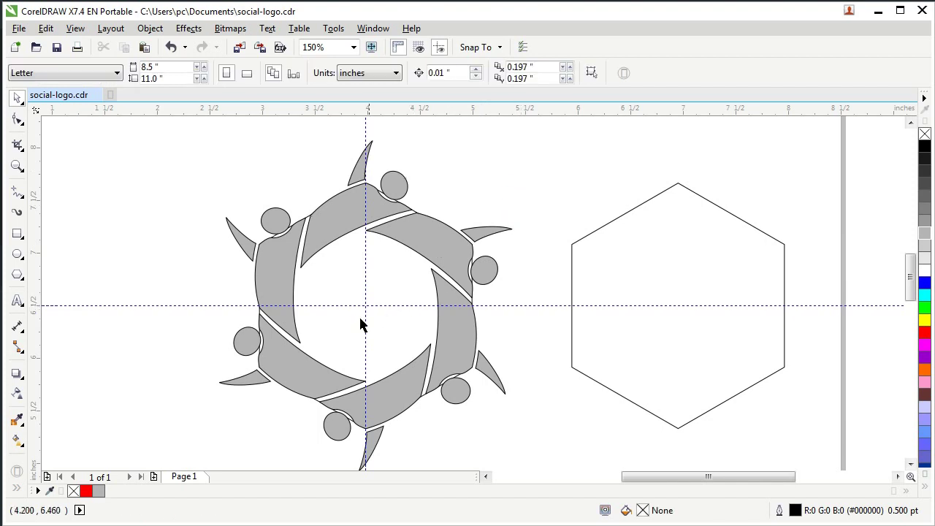
Delete the spare hexagon beside the figures and both the horizontal and vertical guidelines.
{"action": "left_click", "coordinate": [609, 222]}
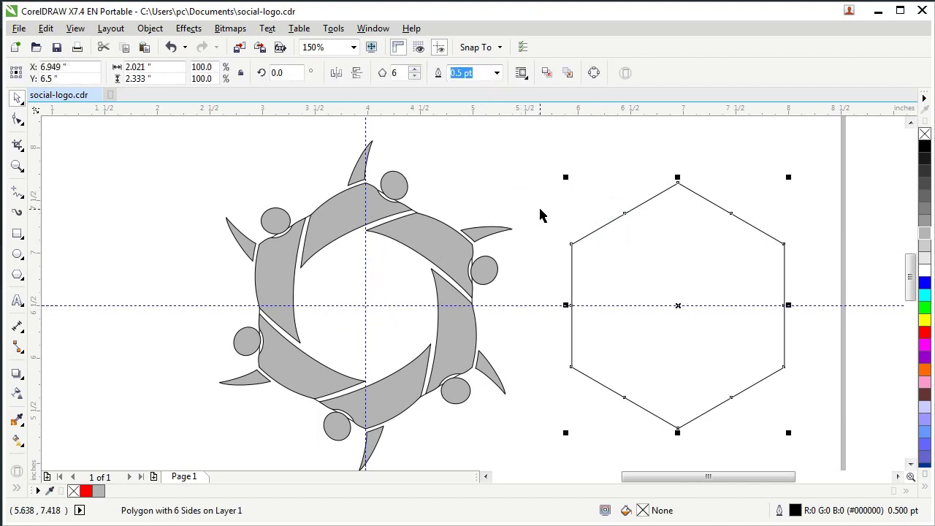
{"action": "key", "text": "Delete"}
{"action": "left_click", "coordinate": [559, 305]}
{"action": "key", "text": "Delete"}
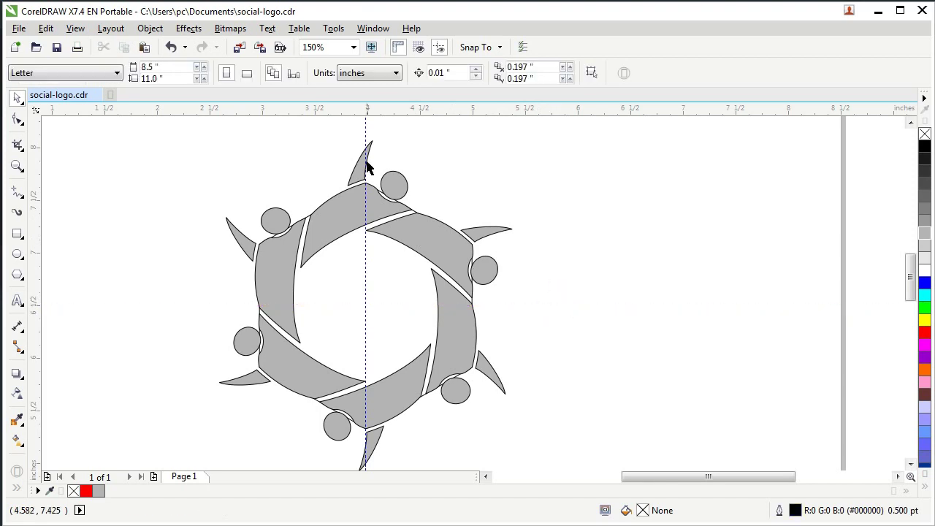
{"action": "left_click", "coordinate": [364, 128]}
{"action": "key", "text": "Delete"}
Delete the construction hexagon lying behind the ring of figures.
{"action": "scroll", "coordinate": [279, 215], "scroll_direction": "down", "scroll_amount": 1}
{"action": "scroll", "coordinate": [274, 228], "scroll_direction": "up", "scroll_amount": 2}
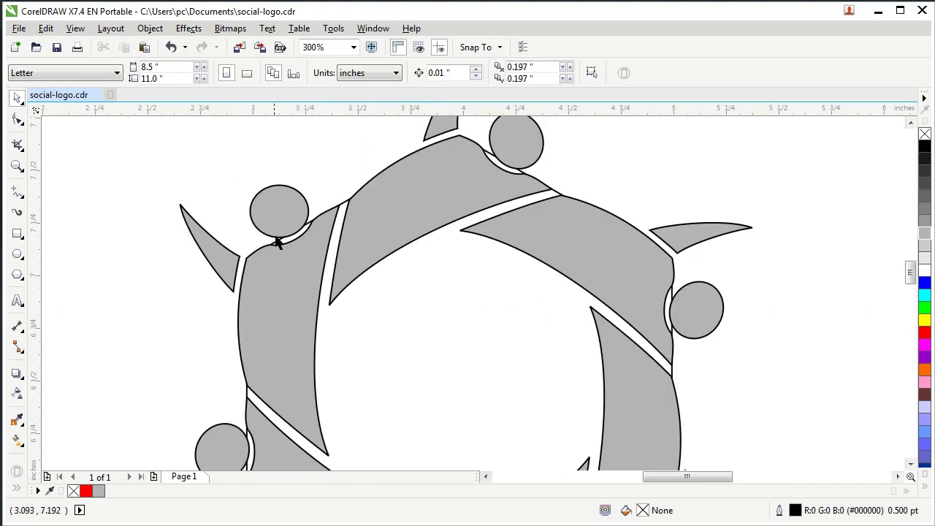
{"action": "scroll", "coordinate": [248, 391], "scroll_direction": "up", "scroll_amount": 5}
{"action": "left_click", "coordinate": [317, 242]}
{"action": "scroll", "coordinate": [225, 270], "scroll_direction": "down", "scroll_amount": 6}
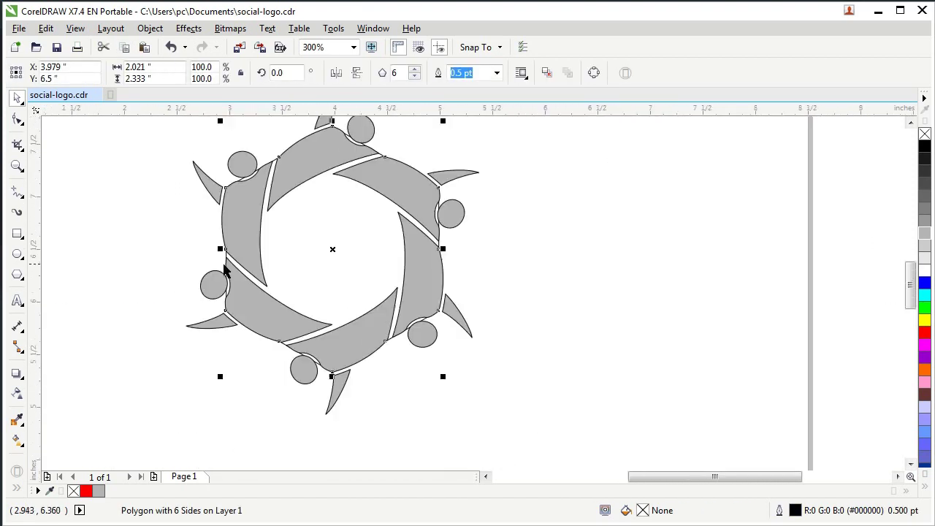
{"action": "left_click", "coordinate": [453, 357]}
{"action": "scroll", "coordinate": [438, 369], "scroll_direction": "down", "scroll_amount": 1}
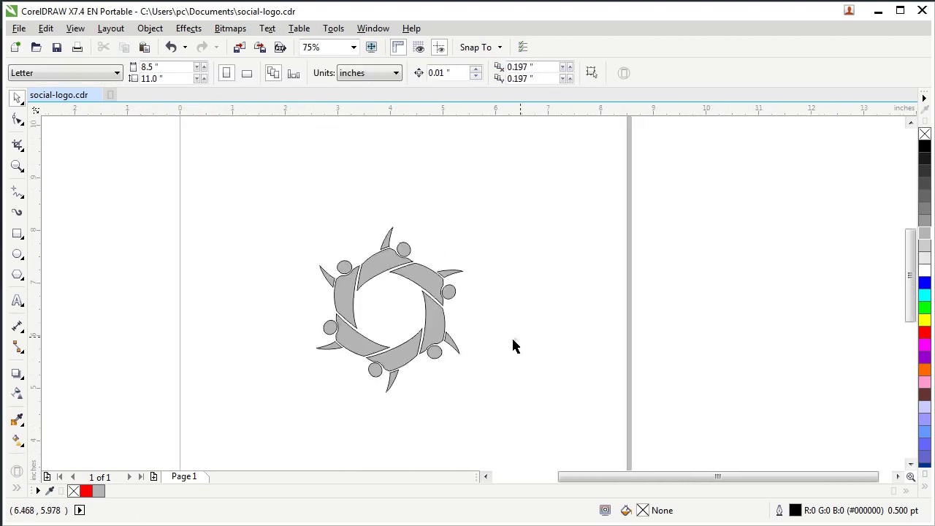
{"action": "scroll", "coordinate": [394, 357], "scroll_direction": "up", "scroll_amount": 1}
{"action": "scroll", "coordinate": [399, 230], "scroll_direction": "up", "scroll_amount": 1}
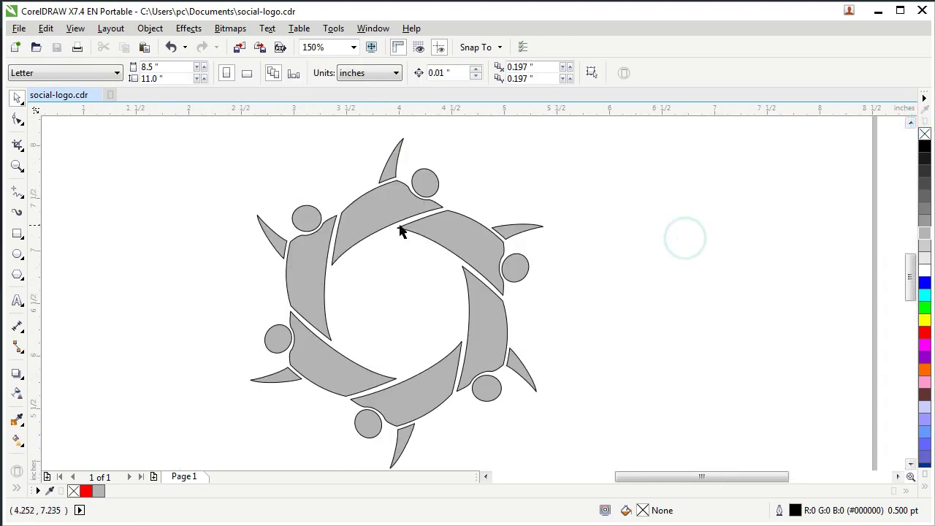
Remove the outline from all six figures in the ring.
{"action": "left_click_drag", "start_coordinate": [483, 301], "coordinate": [599, 467]}
{"action": "right_click", "coordinate": [924, 134]}
{"action": "left_click", "coordinate": [665, 252]}
{"action": "left_click", "coordinate": [909, 126]}
Fill the top figure with purple (#9900CC) and the upper-right figure with pink (#FF6699).
{"action": "left_click", "coordinate": [375, 226]}
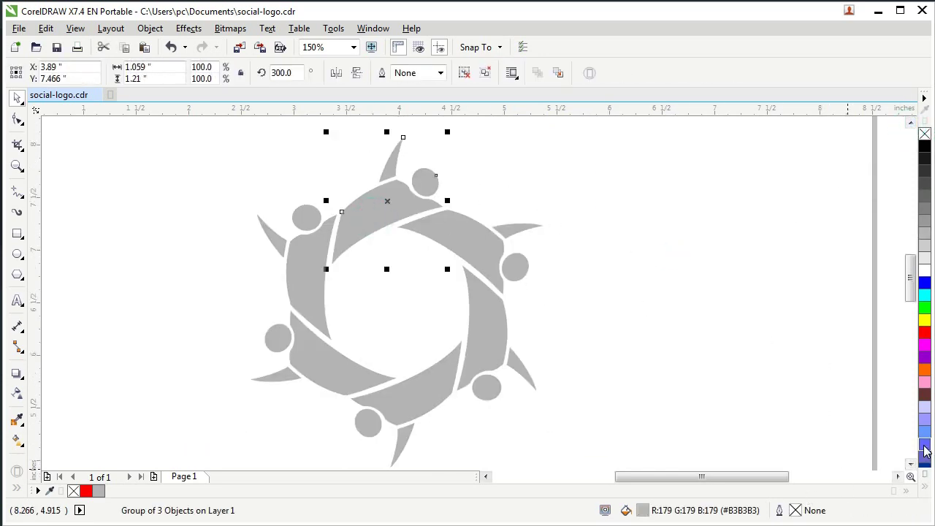
{"action": "left_click", "coordinate": [925, 357]}
{"action": "left_click", "coordinate": [655, 289]}
{"action": "left_click", "coordinate": [513, 266]}
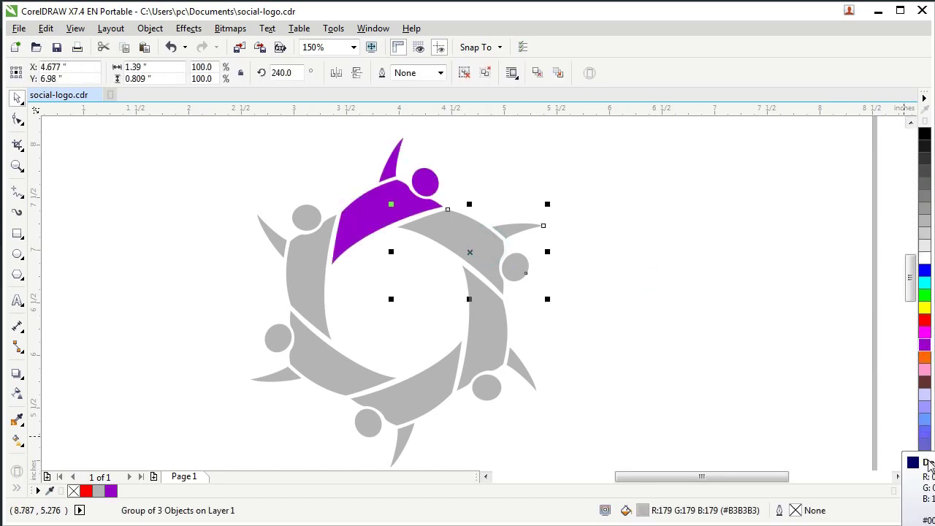
{"action": "left_click", "coordinate": [925, 475]}
{"action": "left_click", "coordinate": [899, 357]}
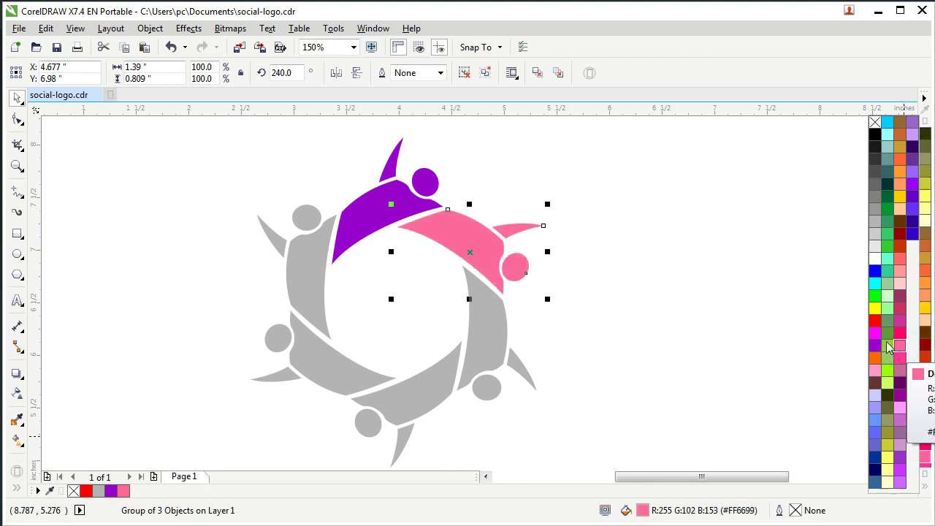
Try pink-red and dark orange (#CC3300) fills on the lower-right figure and settle on bright orange.
{"action": "left_click", "coordinate": [497, 347]}
{"action": "left_click", "coordinate": [925, 447]}
{"action": "left_click", "coordinate": [924, 369]}
{"action": "left_click", "coordinate": [924, 357]}
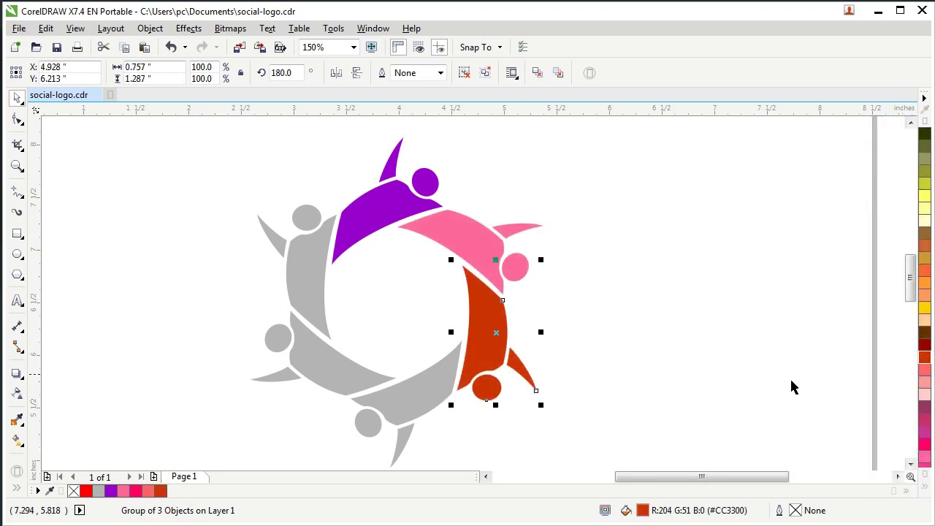
{"action": "left_click", "coordinate": [925, 475]}
{"action": "left_click", "coordinate": [926, 270]}
Try a yellow (#FFFF00) fill on the bottom figure and settle on golden yellow.
{"action": "left_click", "coordinate": [410, 405]}
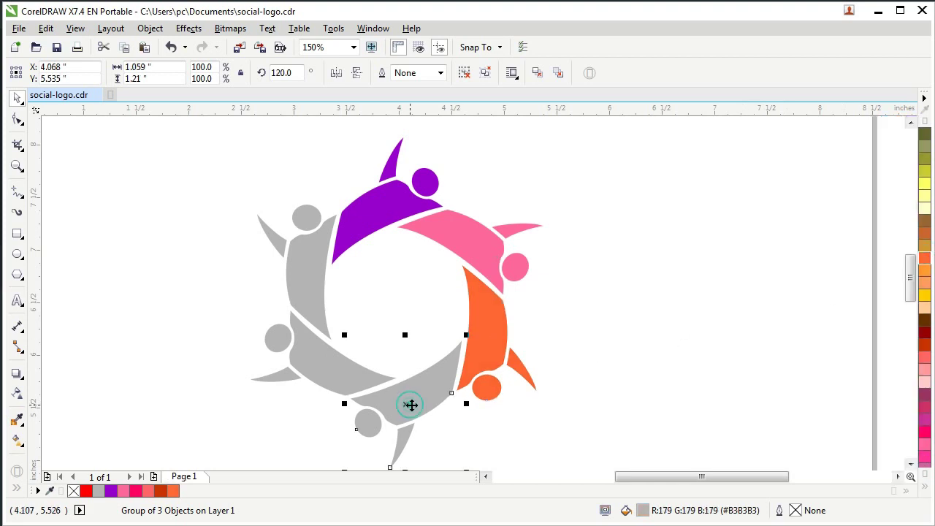
{"action": "left_click", "coordinate": [924, 486]}
{"action": "left_click", "coordinate": [874, 310]}
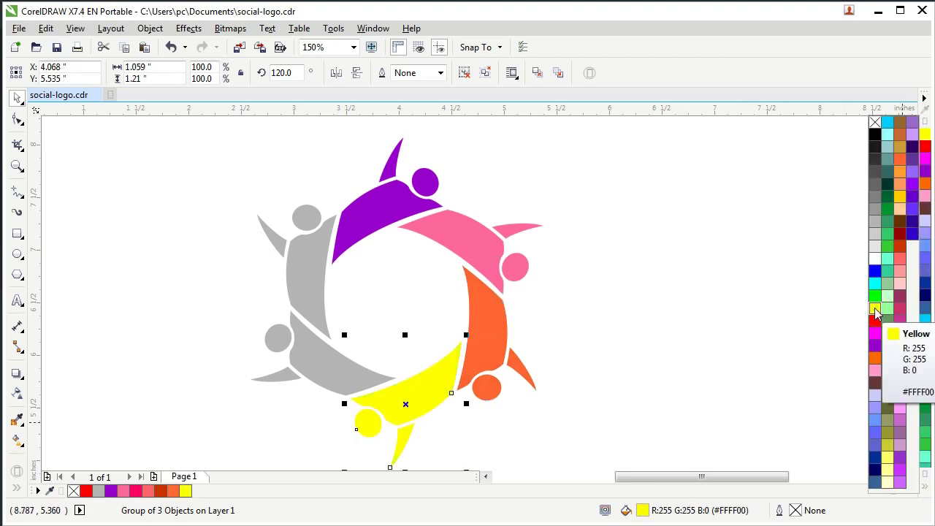
{"action": "left_click", "coordinate": [899, 196]}
Try a teal (#33CC99) fill on the lower-left figure and settle on bright green.
{"action": "left_click", "coordinate": [334, 372]}
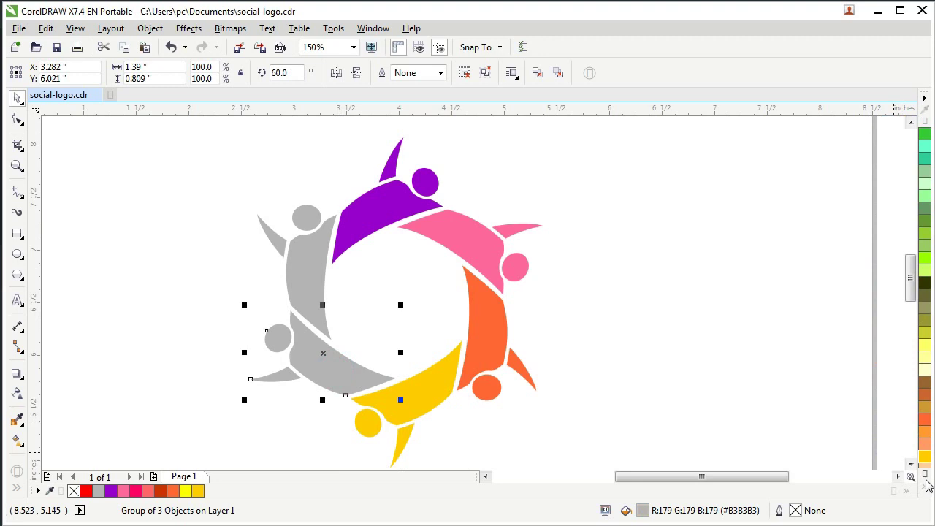
{"action": "left_click", "coordinate": [925, 486]}
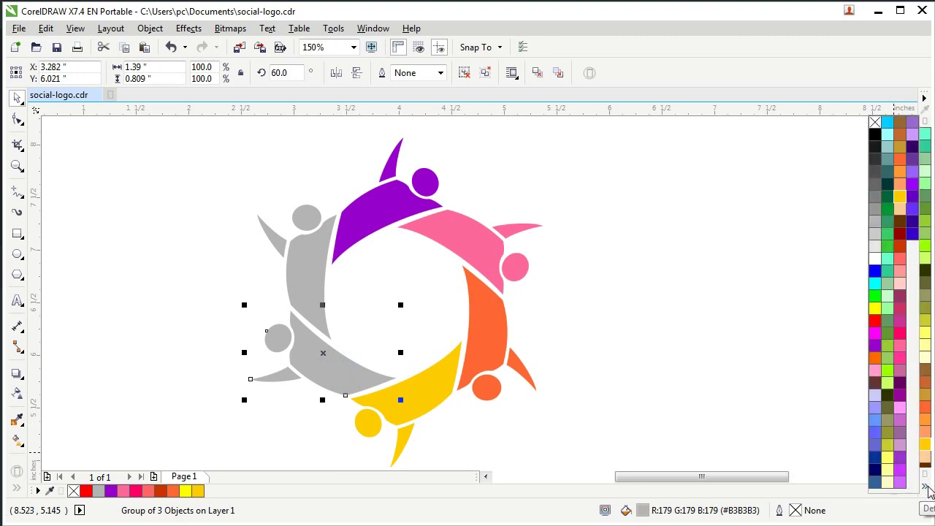
{"action": "left_click", "coordinate": [924, 147]}
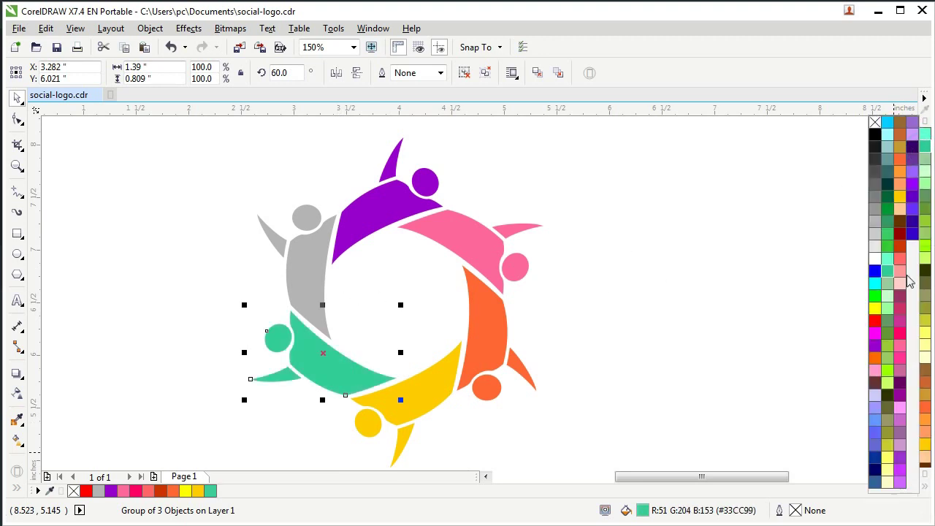
{"action": "left_click", "coordinate": [884, 254]}
Try several dark blue fills on the upper-left figure, settle on light blue (#00CCFF), and deselect it.
{"action": "left_click", "coordinate": [306, 268]}
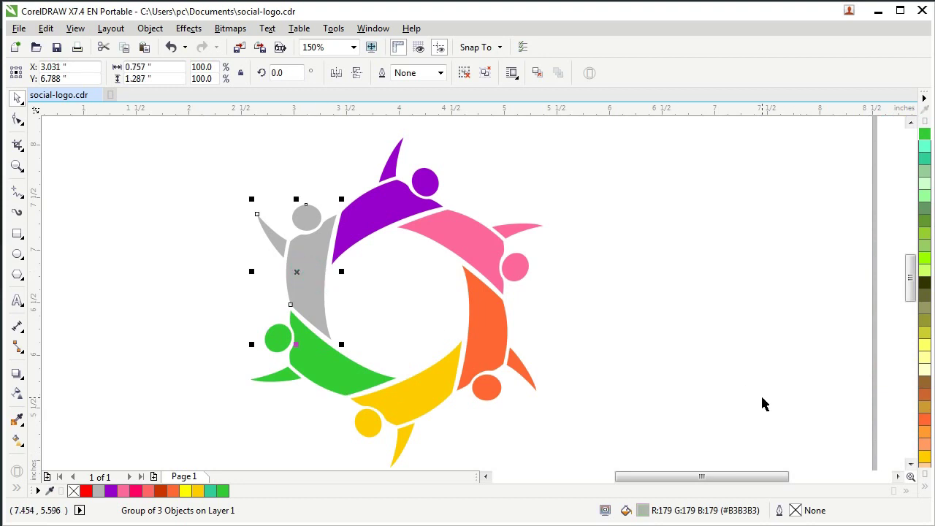
{"action": "left_click", "coordinate": [926, 486]}
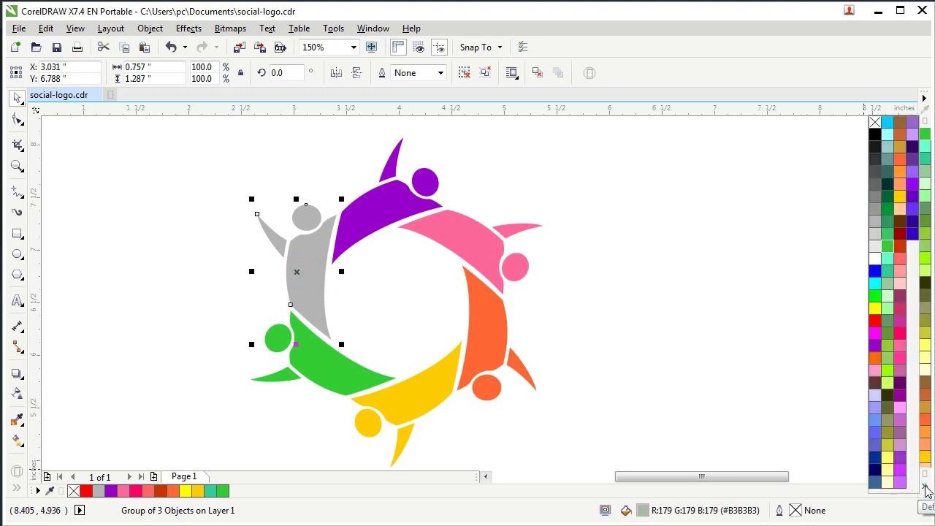
{"action": "left_click", "coordinate": [912, 234]}
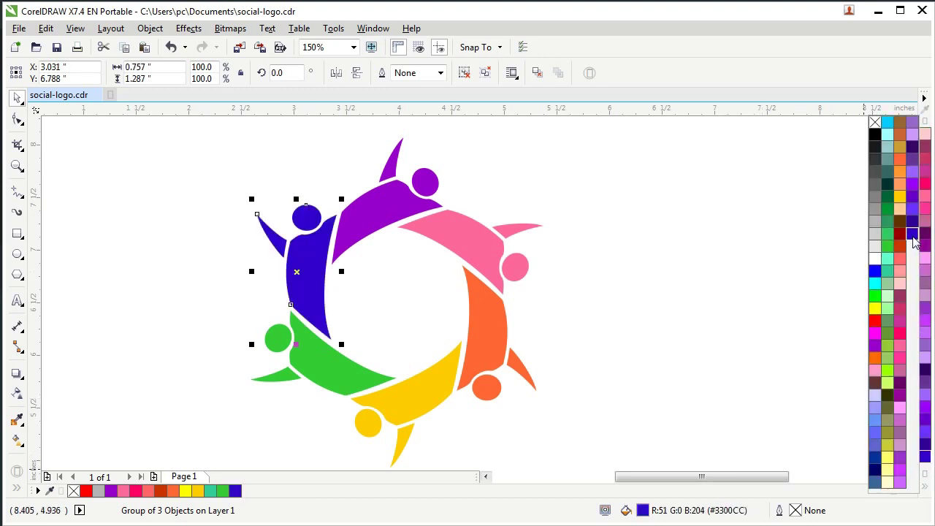
{"action": "left_click", "coordinate": [874, 458]}
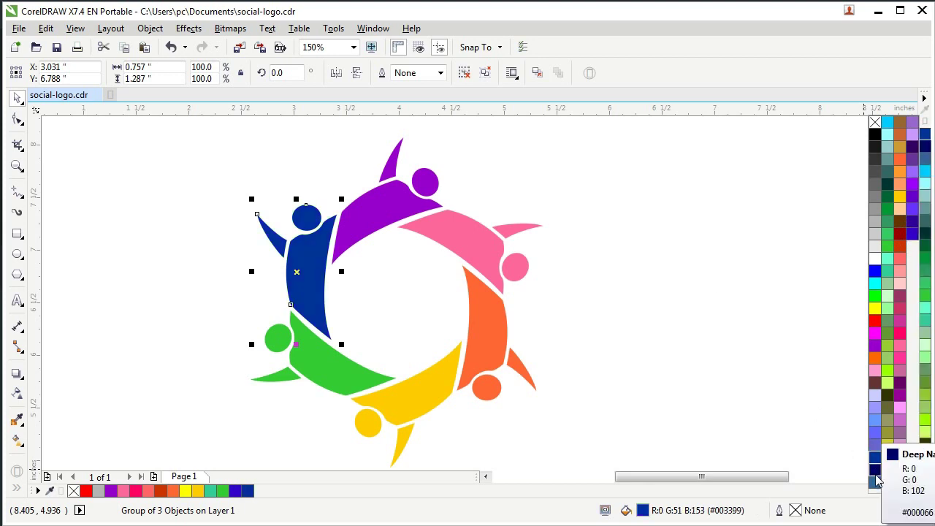
{"action": "left_click", "coordinate": [874, 481]}
{"action": "left_click", "coordinate": [886, 123]}
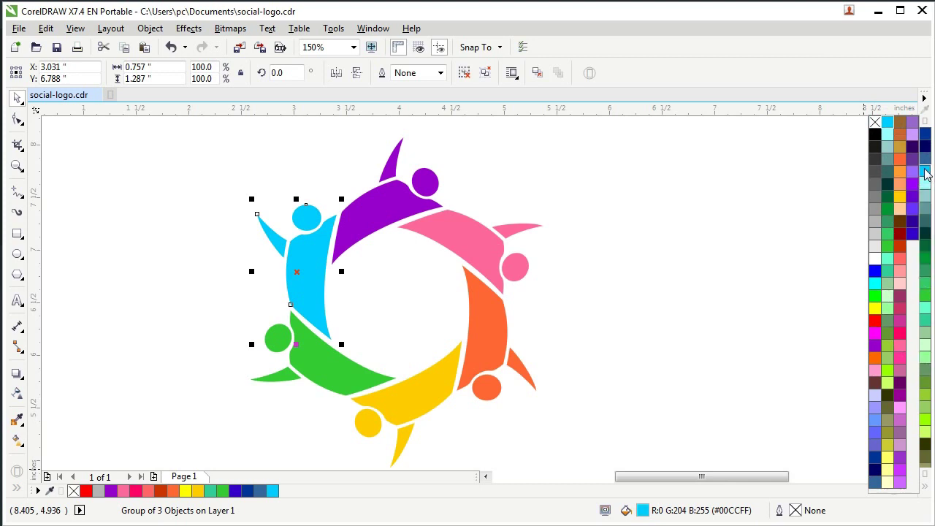
{"action": "left_click", "coordinate": [643, 285]}
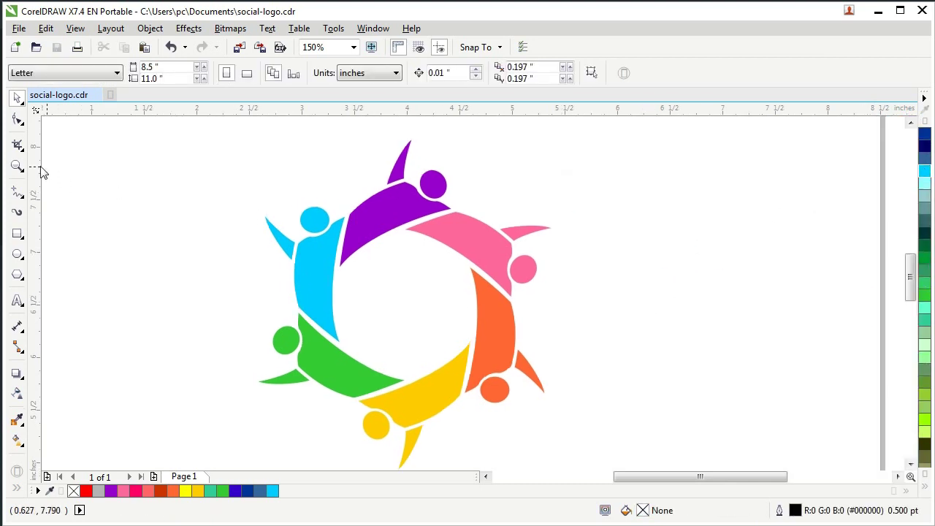
Select all six figures and ungroup them into separate heads, arms and bodies.
{"action": "left_click", "coordinate": [17, 166]}
{"action": "right_click", "coordinate": [203, 172]}
{"action": "left_click_drag", "start_coordinate": [299, 188], "coordinate": [569, 407]}
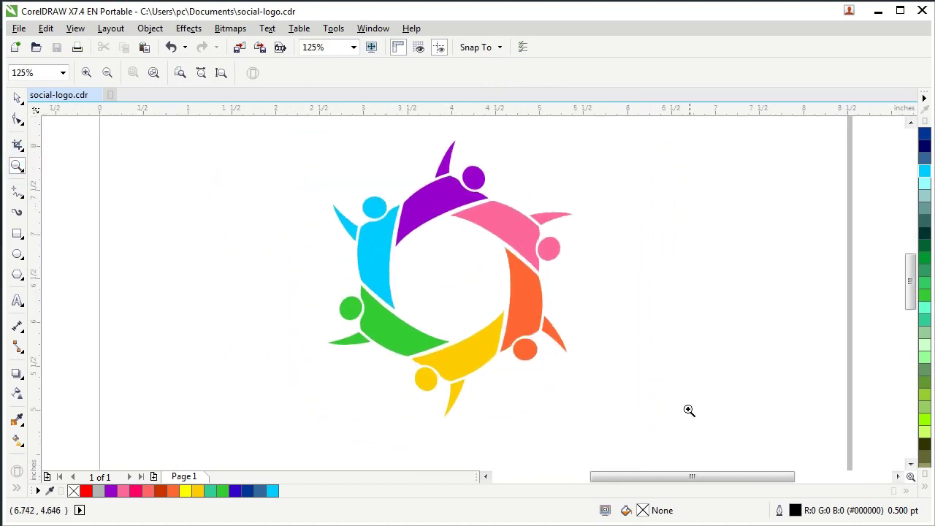
{"action": "left_click_drag", "start_coordinate": [604, 288], "coordinate": [661, 426]}
{"action": "left_click", "coordinate": [18, 98]}
{"action": "left_click", "coordinate": [364, 246]}
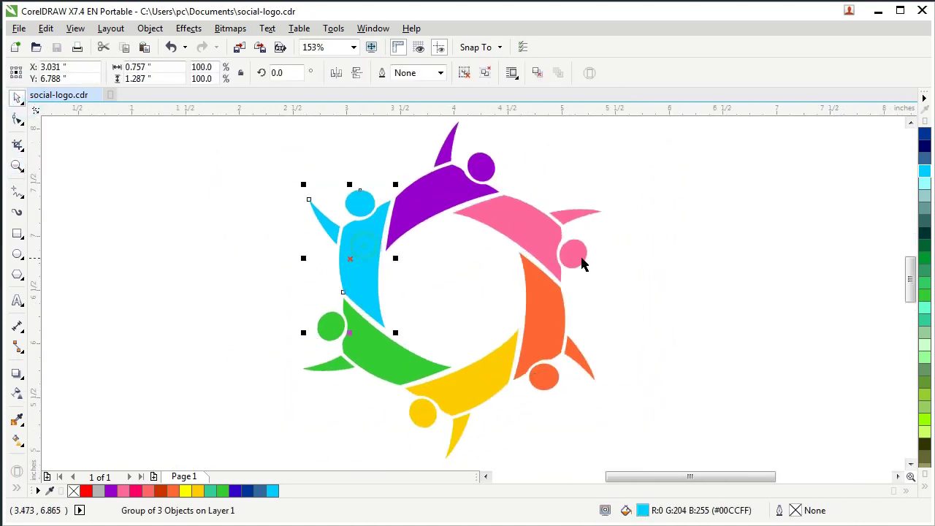
{"action": "key", "text": "ctrl+a"}
{"action": "left_click", "coordinate": [680, 72]}
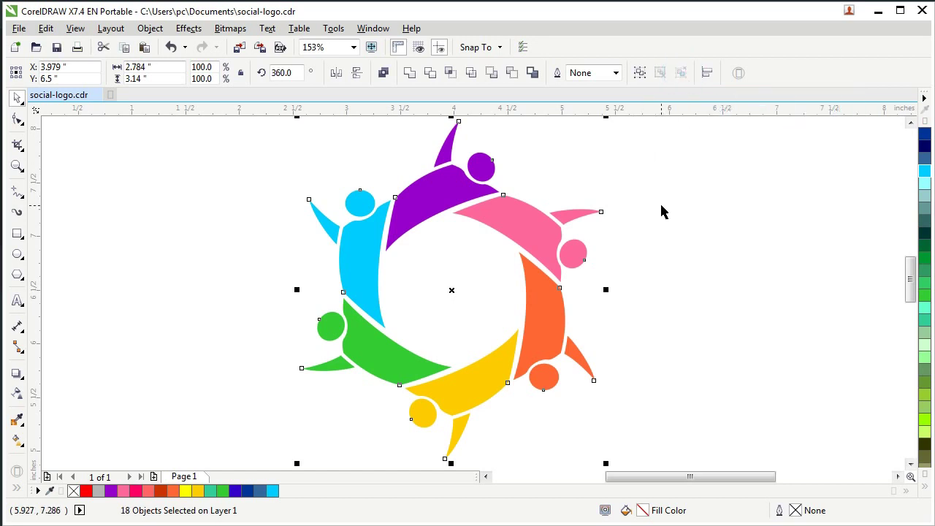
Give the purple figure's body a linear fountain fill from purple to white, rotated 93.7°.
{"action": "left_click", "coordinate": [573, 253]}
{"action": "left_click", "coordinate": [622, 261]}
{"action": "left_click", "coordinate": [434, 212]}
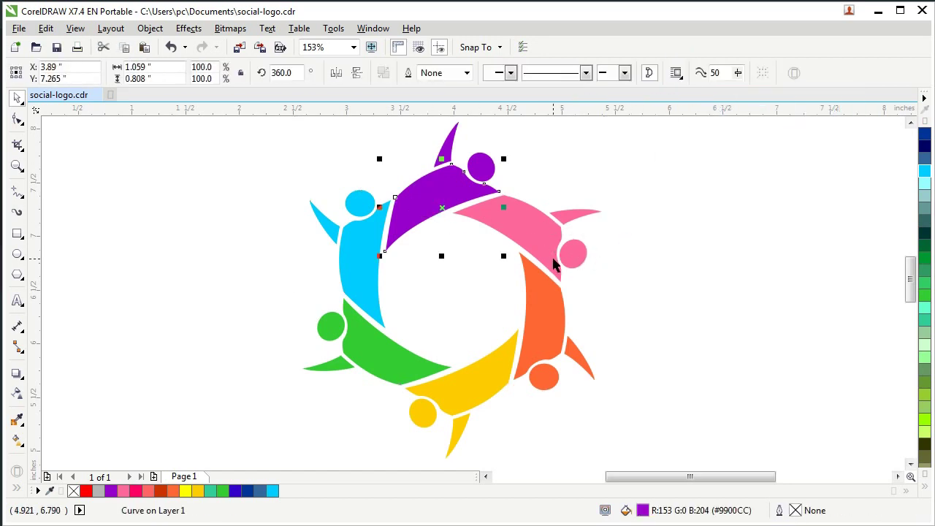
{"action": "right_click", "coordinate": [434, 195]}
{"action": "key", "text": "Escape"}
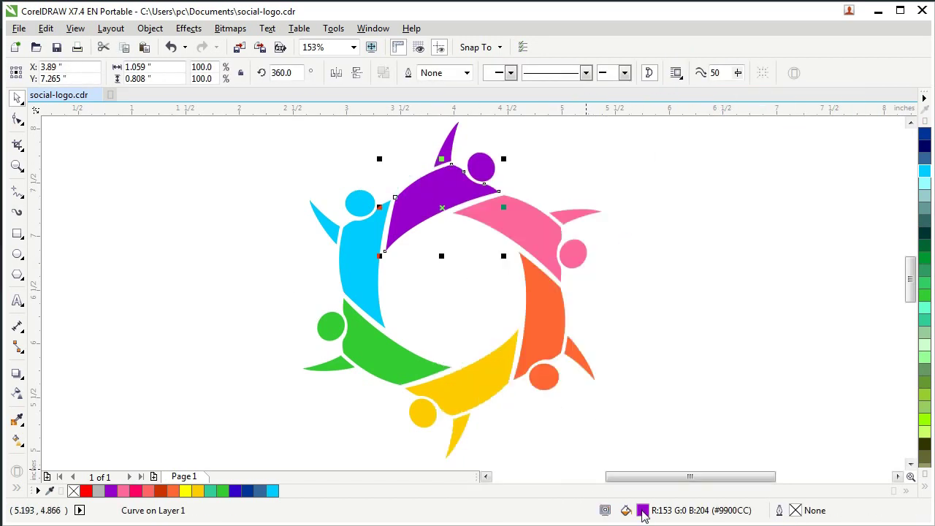
{"action": "double_click", "coordinate": [641, 510]}
{"action": "left_click", "coordinate": [285, 160]}
{"action": "left_click_drag", "start_coordinate": [443, 160], "coordinate": [440, 302]}
{"action": "left_click", "coordinate": [363, 441]}
{"action": "left_click_drag", "start_coordinate": [255, 382], "coordinate": [285, 388]}
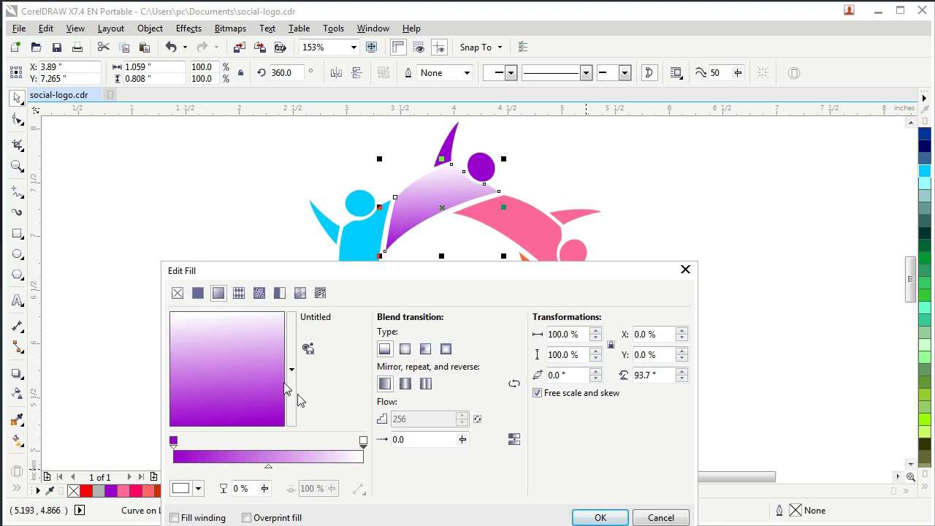
Set the end colour of the purple body's fountain fill to magenta (#ED03CE) and apply the fill.
{"action": "left_click", "coordinate": [183, 487]}
{"action": "left_click", "coordinate": [273, 382]}
{"action": "left_click", "coordinate": [259, 379]}
{"action": "mouse_move", "coordinate": [258, 379]}
{"action": "left_mouse_down"}
{"action": "mouse_move", "coordinate": [260, 388]}
{"action": "mouse_move", "coordinate": [252, 379]}
{"action": "mouse_move", "coordinate": [262, 376]}
{"action": "left_mouse_up"}
{"action": "left_click", "coordinate": [276, 382]}
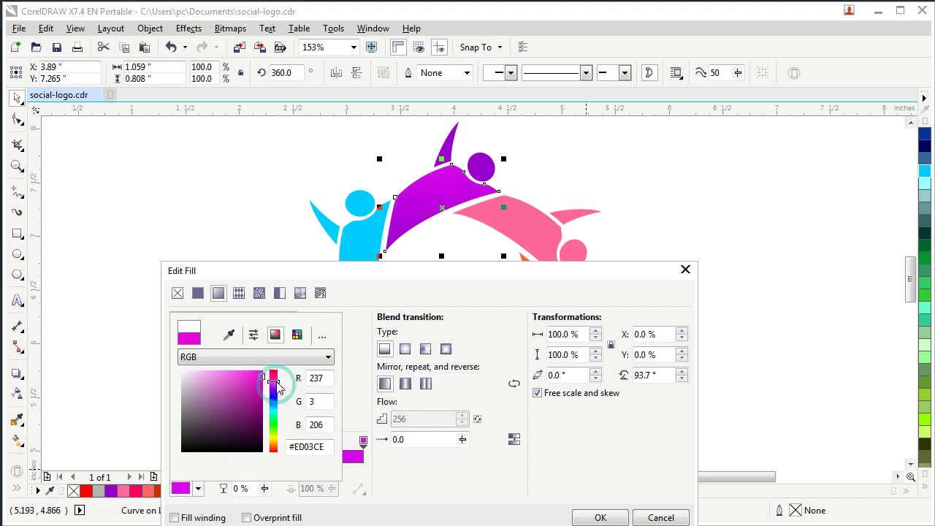
{"action": "left_click", "coordinate": [539, 272]}
{"action": "left_click", "coordinate": [601, 516]}
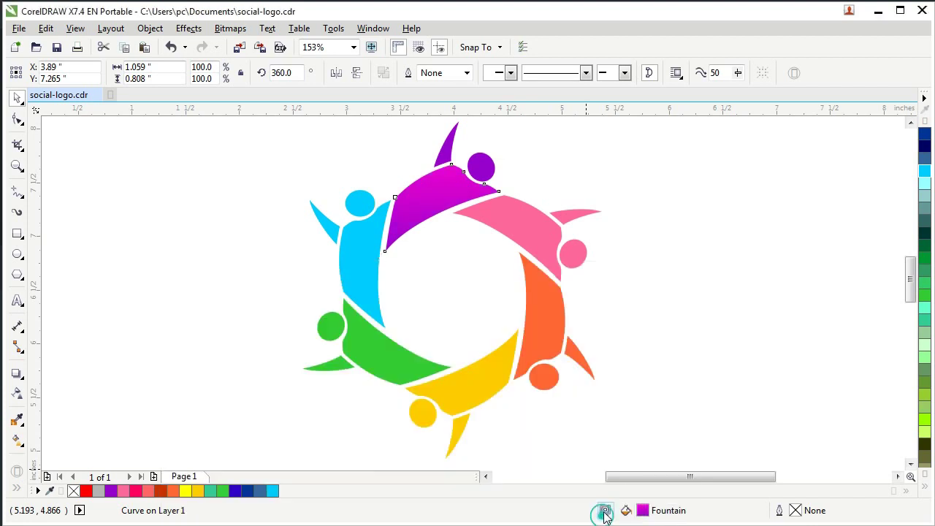
Copy the purple-to-magenta fountain fill to the same figure's arm and head, and deselect.
{"action": "left_click", "coordinate": [448, 149]}
{"action": "left_click", "coordinate": [438, 208]}
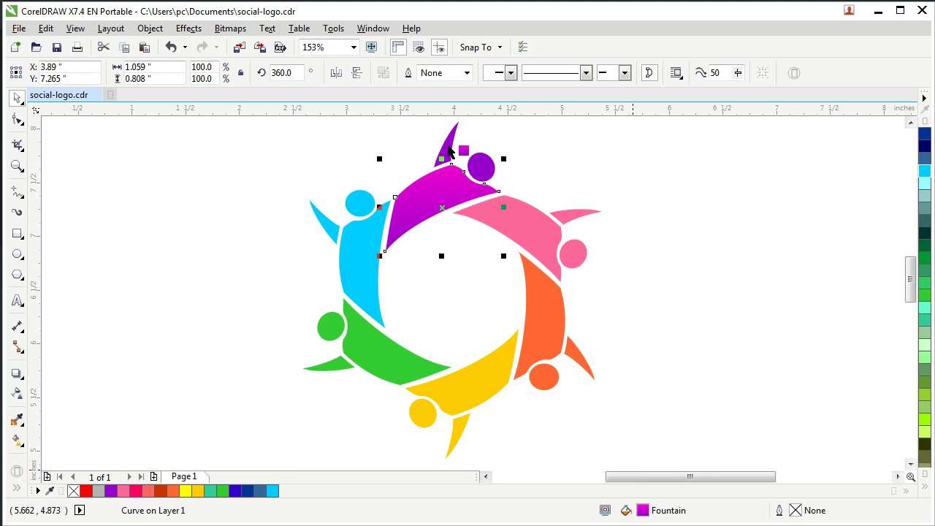
{"action": "left_click", "coordinate": [577, 169]}
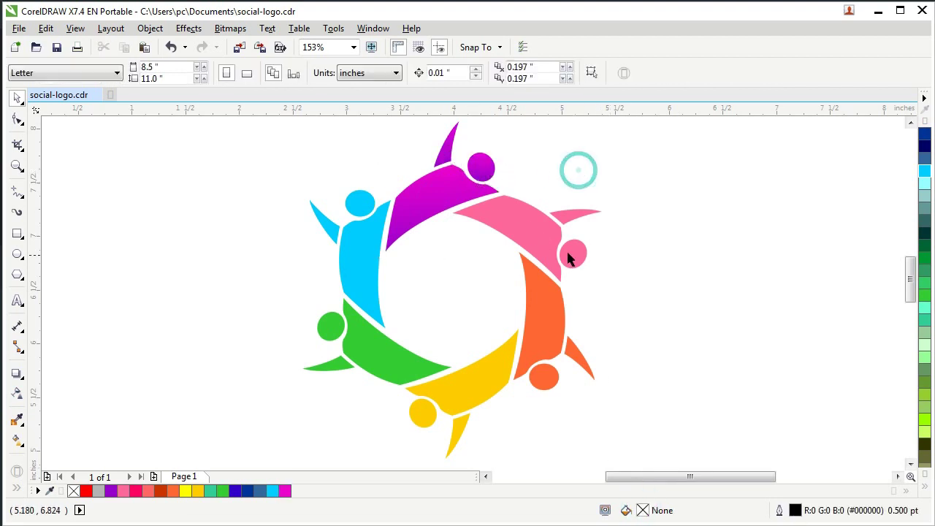
Give the pink figure's body a linear fountain fill with a deep pink start colour.
{"action": "left_click", "coordinate": [563, 256]}
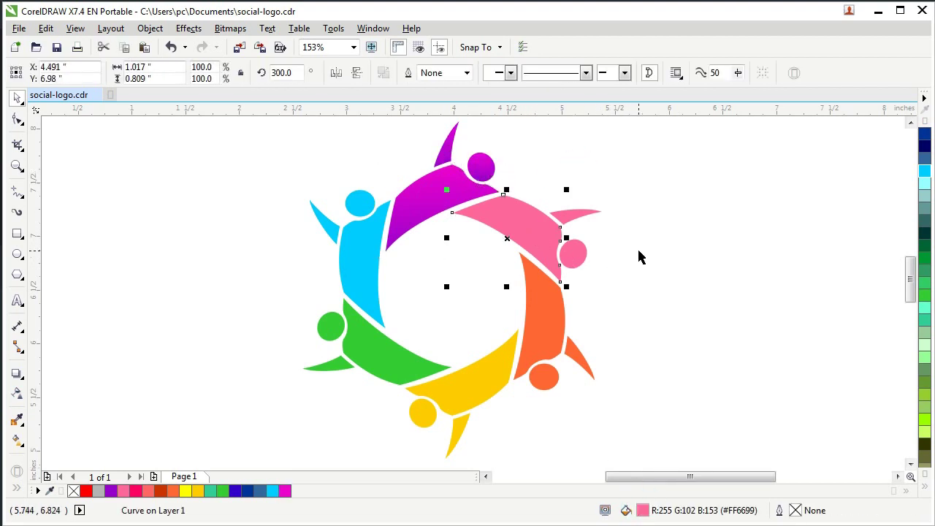
{"action": "double_click", "coordinate": [652, 510]}
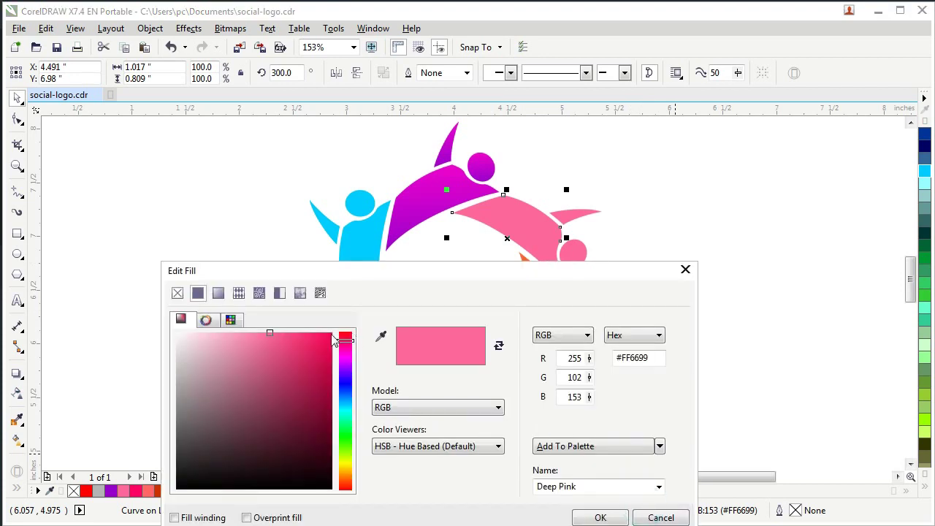
{"action": "left_click", "coordinate": [218, 293]}
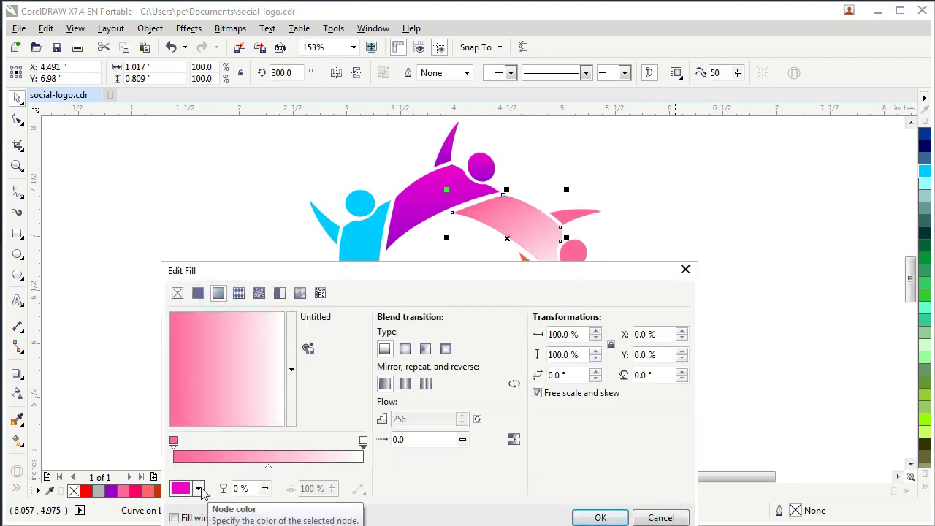
{"action": "left_click", "coordinate": [173, 442]}
{"action": "left_click", "coordinate": [197, 488]}
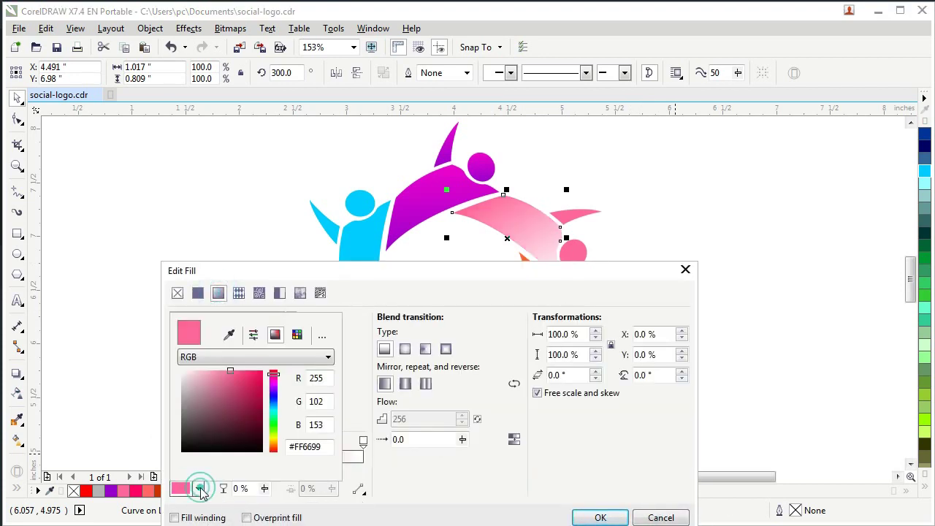
{"action": "left_click", "coordinate": [262, 383]}
{"action": "left_click_drag", "start_coordinate": [262, 384], "coordinate": [260, 381]}
{"action": "left_click", "coordinate": [259, 376]}
Set the end colour of the pink body's fountain fill to light pink (#FF6EB4) and apply the fill.
{"action": "left_click", "coordinate": [362, 441]}
{"action": "left_click", "coordinate": [199, 489]}
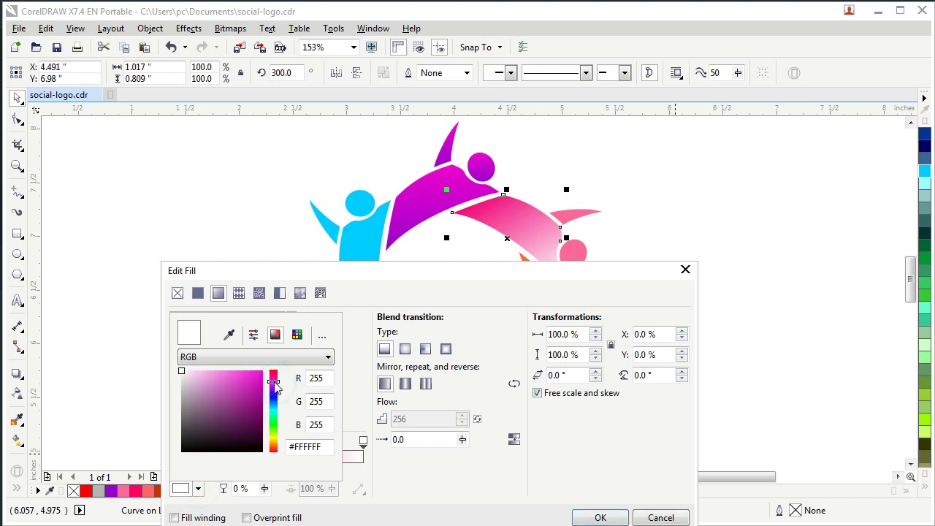
{"action": "left_click", "coordinate": [227, 371]}
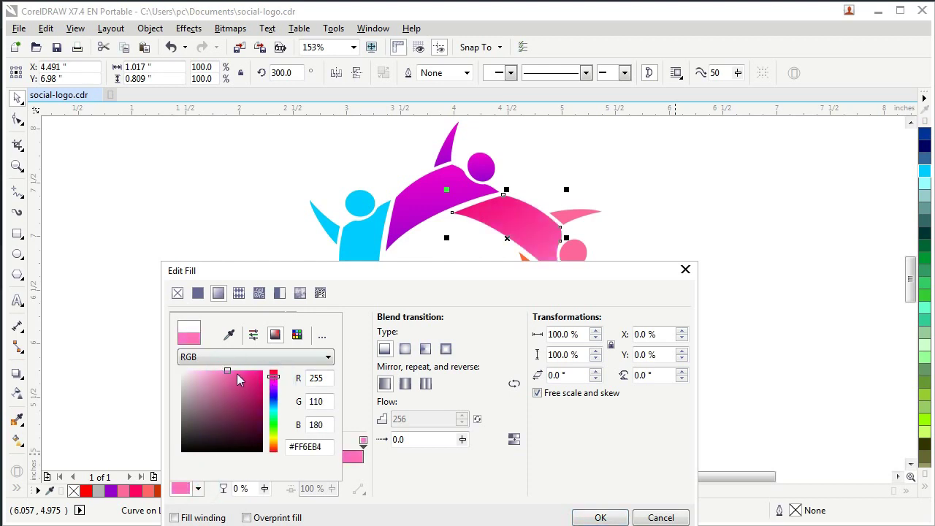
{"action": "left_click", "coordinate": [494, 272]}
{"action": "left_click", "coordinate": [603, 516]}
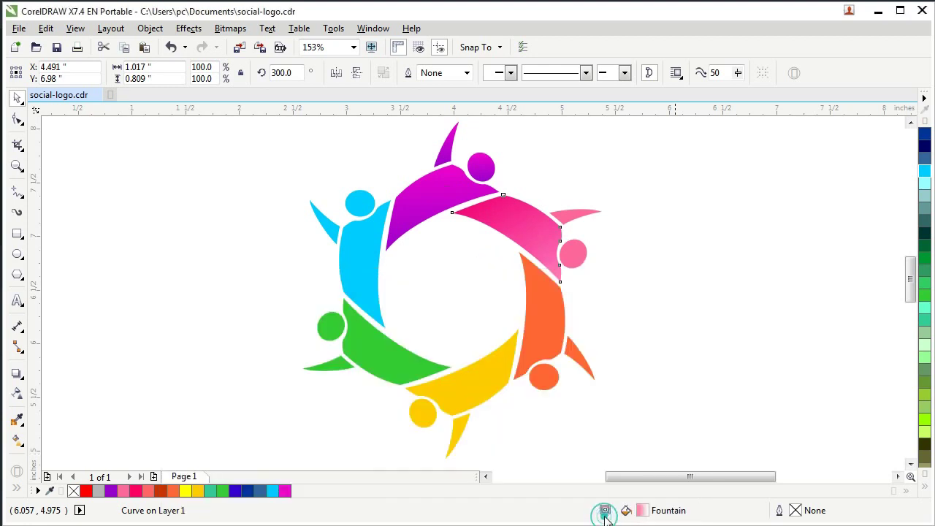
Copy the pink fountain fill to the pink figure's head and arm, and deselect.
{"action": "left_click", "coordinate": [634, 272]}
{"action": "left_click", "coordinate": [556, 248]}
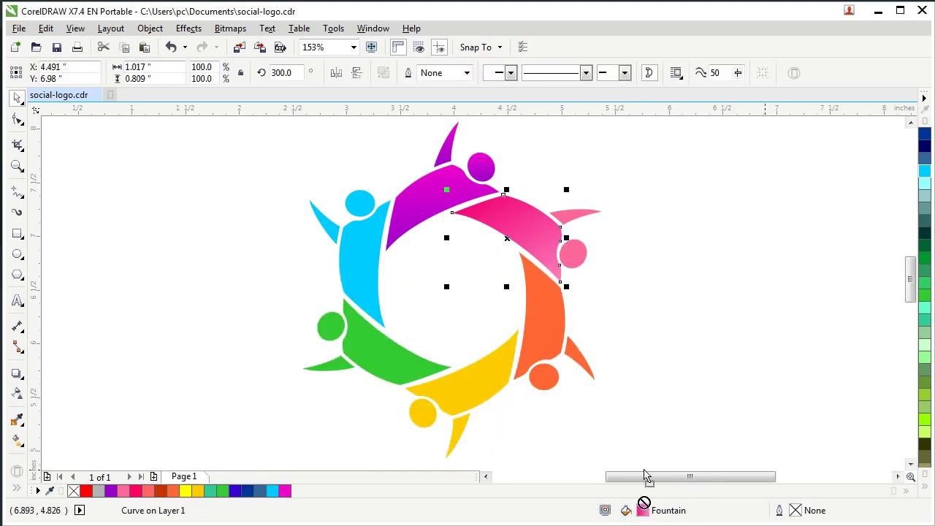
{"action": "left_click", "coordinate": [662, 271]}
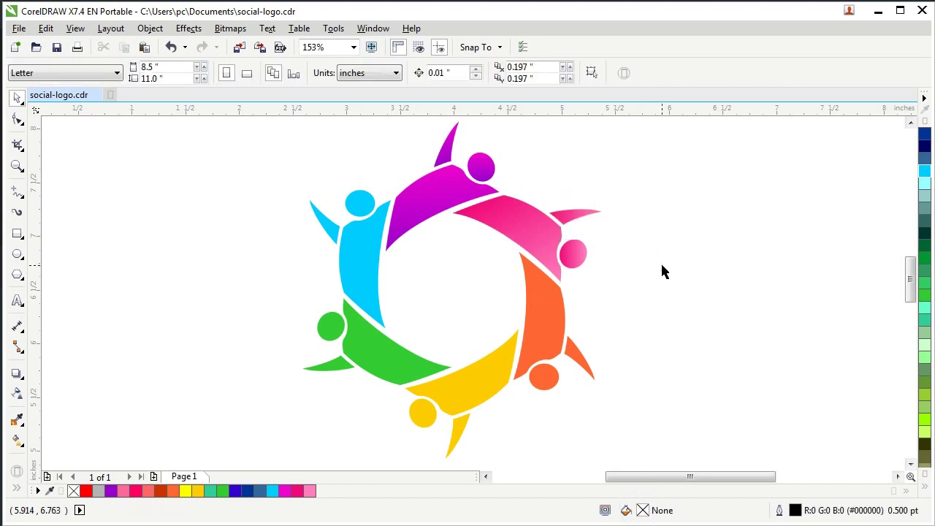
Switch the orange figure's body from a uniform fill to a linear fountain fill.
{"action": "left_click", "coordinate": [555, 330]}
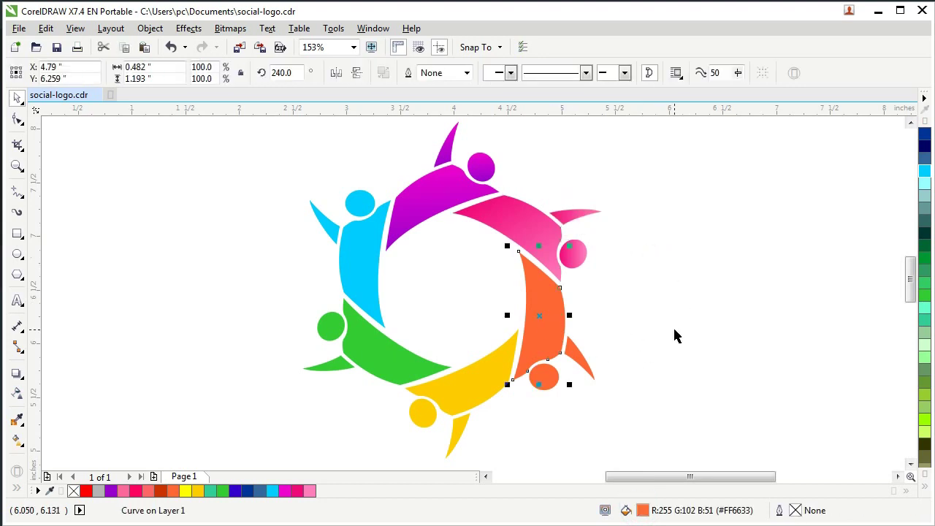
{"action": "double_click", "coordinate": [642, 511]}
{"action": "left_click_drag", "start_coordinate": [545, 272], "coordinate": [629, 80]}
{"action": "left_click", "coordinate": [301, 100]}
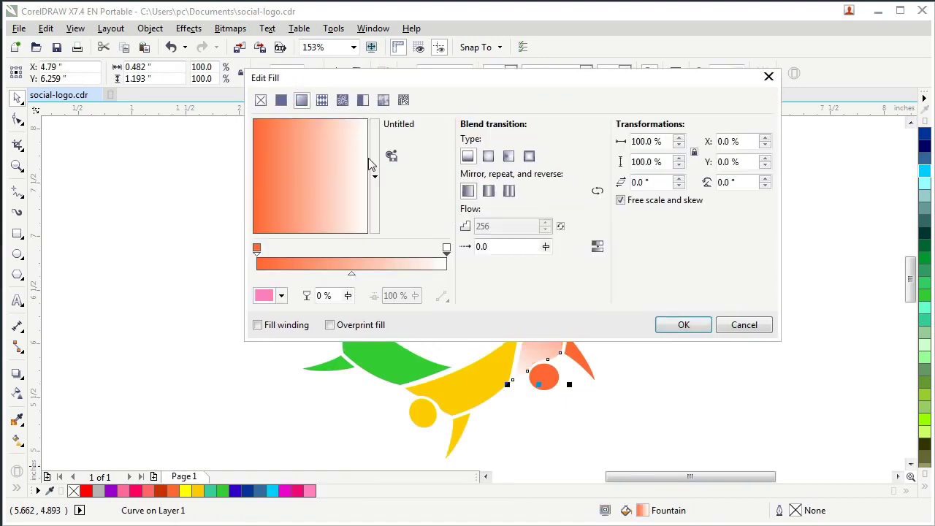
Set the orange fountain fill's end colour to light yellow with the midpoint at 78 %, and apply the fill.
{"action": "left_click", "coordinate": [445, 249]}
{"action": "left_click", "coordinate": [281, 295]}
{"action": "left_click", "coordinate": [359, 433]}
{"action": "left_click_drag", "start_coordinate": [328, 368], "coordinate": [312, 364]}
{"action": "left_click", "coordinate": [670, 325]}
{"action": "left_click_drag", "start_coordinate": [351, 274], "coordinate": [404, 275]}
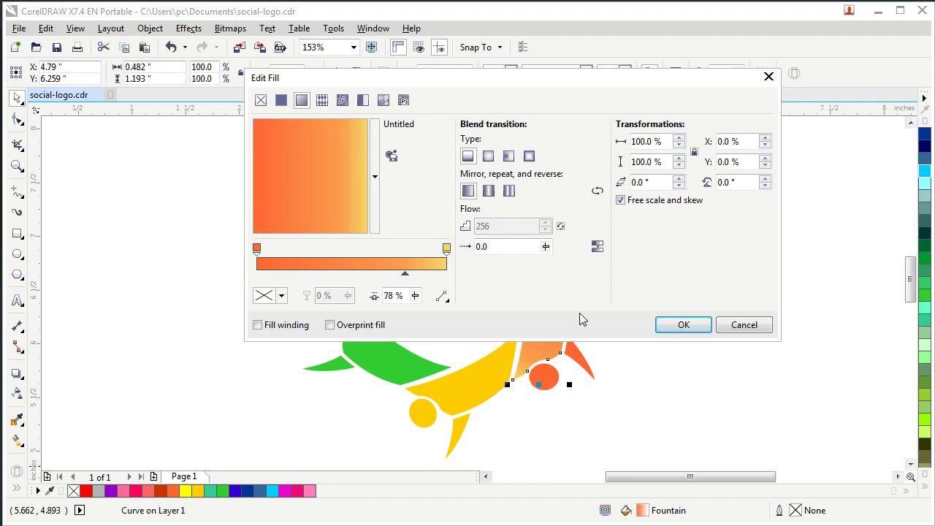
{"action": "left_click", "coordinate": [684, 324]}
Copy the orange-to-yellow fountain fill to the orange figure's head and arm, and deselect.
{"action": "left_click", "coordinate": [544, 377]}
{"action": "left_click", "coordinate": [544, 332]}
{"action": "left_click_drag", "start_coordinate": [643, 511], "coordinate": [579, 356]}
{"action": "left_click", "coordinate": [682, 371]}
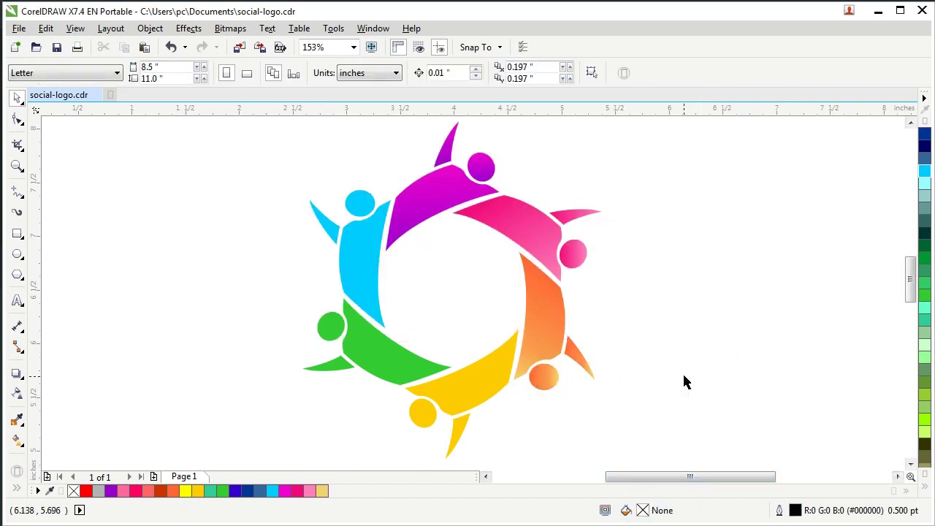
Give the golden yellow figure's body a linear fountain fill with a pale yellow end colour.
{"action": "left_click", "coordinate": [492, 391]}
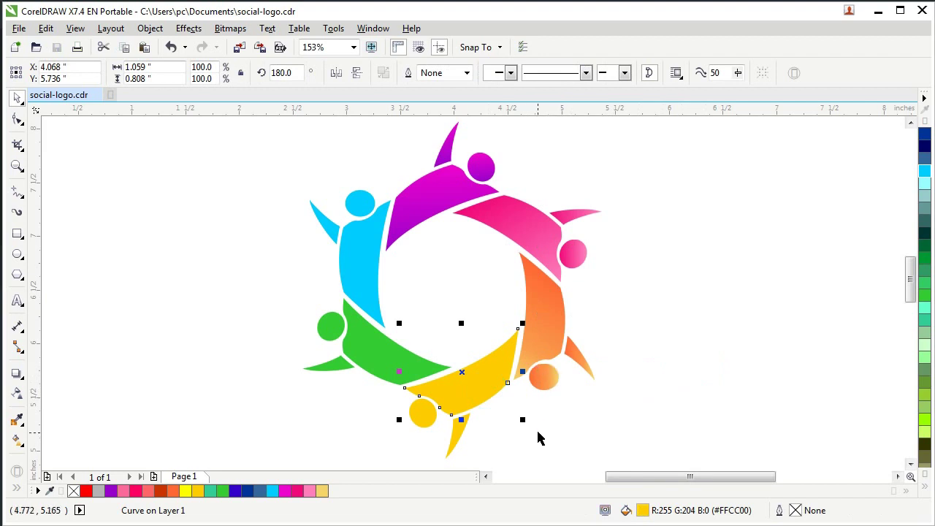
{"action": "double_click", "coordinate": [642, 510]}
{"action": "left_click", "coordinate": [302, 100]}
{"action": "left_click", "coordinate": [446, 247]}
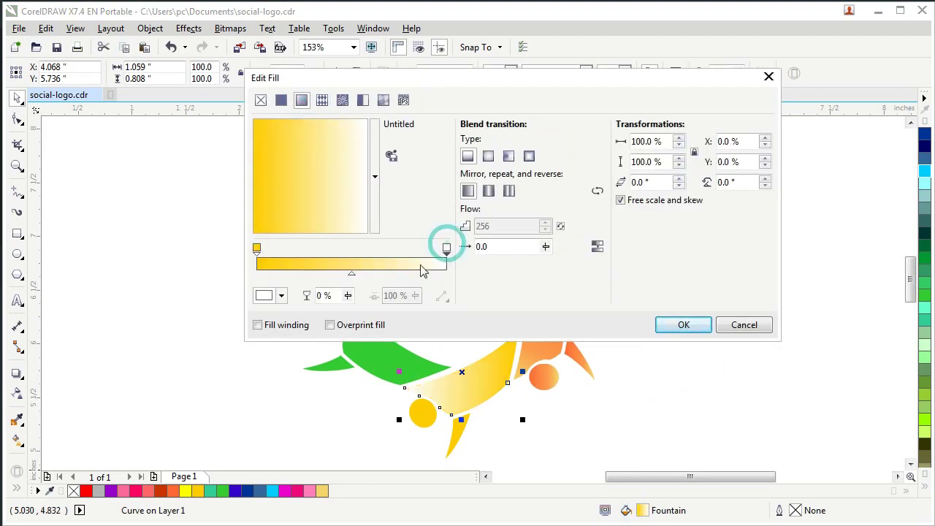
{"action": "left_click", "coordinate": [280, 295]}
{"action": "left_click", "coordinate": [356, 433]}
{"action": "left_click", "coordinate": [315, 370]}
{"action": "left_click", "coordinate": [311, 363]}
Set the start colour of the golden yellow fountain fill to amber (#FFAE00) and apply the fill.
{"action": "left_click", "coordinate": [256, 250]}
{"action": "left_click", "coordinate": [282, 296]}
{"action": "left_click", "coordinate": [356, 435]}
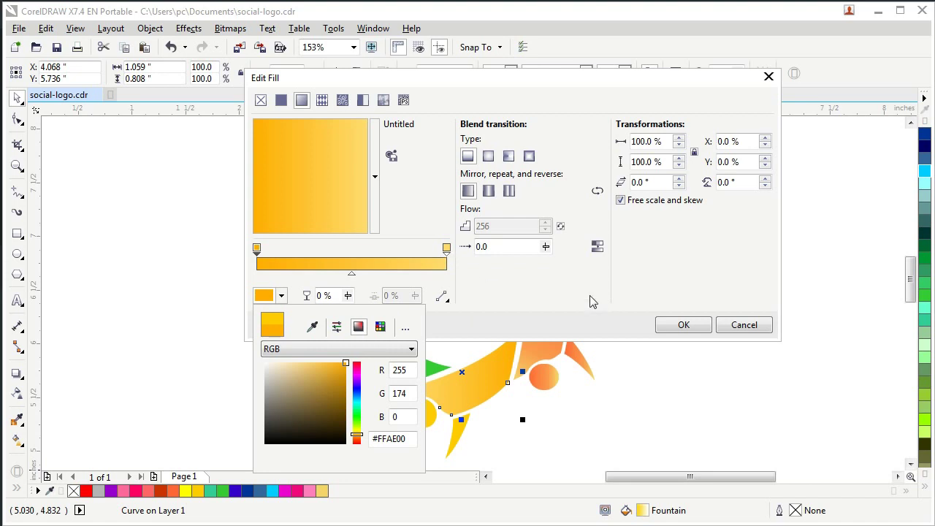
{"action": "left_click", "coordinate": [684, 324]}
{"action": "left_click", "coordinate": [684, 324]}
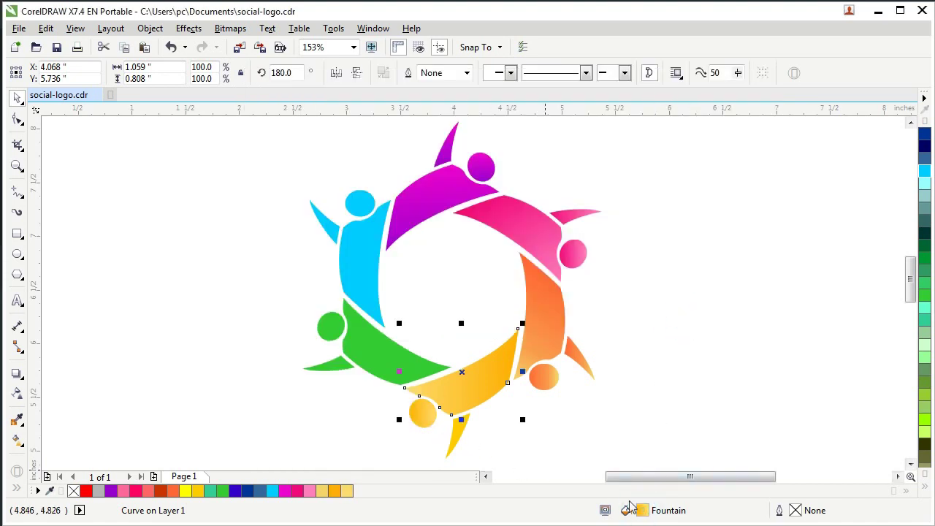
Adjust the golden yellow figure's fountain fill with the Interactive Fill tool, and deselect it.
{"action": "left_click", "coordinate": [18, 441]}
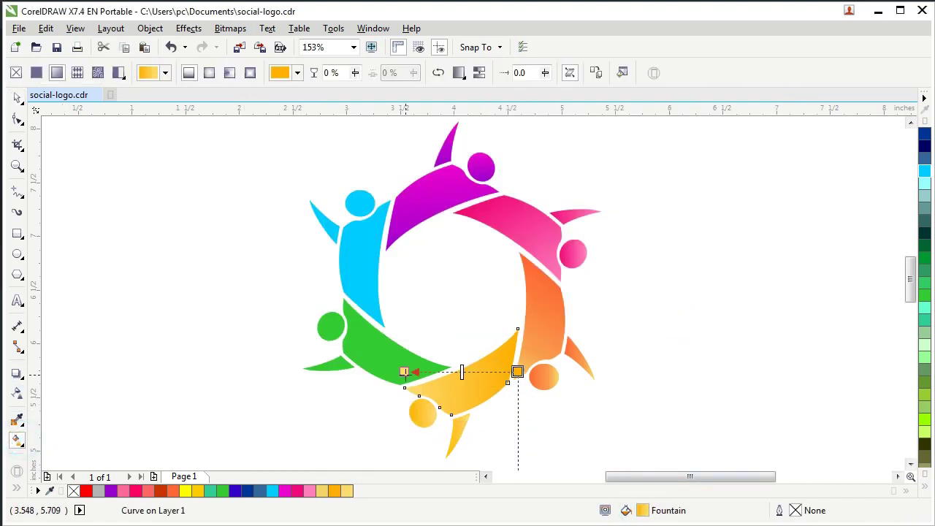
{"action": "left_click", "coordinate": [408, 413]}
{"action": "mouse_move", "coordinate": [409, 413]}
{"action": "left_mouse_down"}
{"action": "mouse_move", "coordinate": [388, 421]}
{"action": "mouse_move", "coordinate": [424, 414]}
{"action": "left_mouse_up"}
{"action": "key", "text": "space"}
{"action": "left_click", "coordinate": [182, 228]}
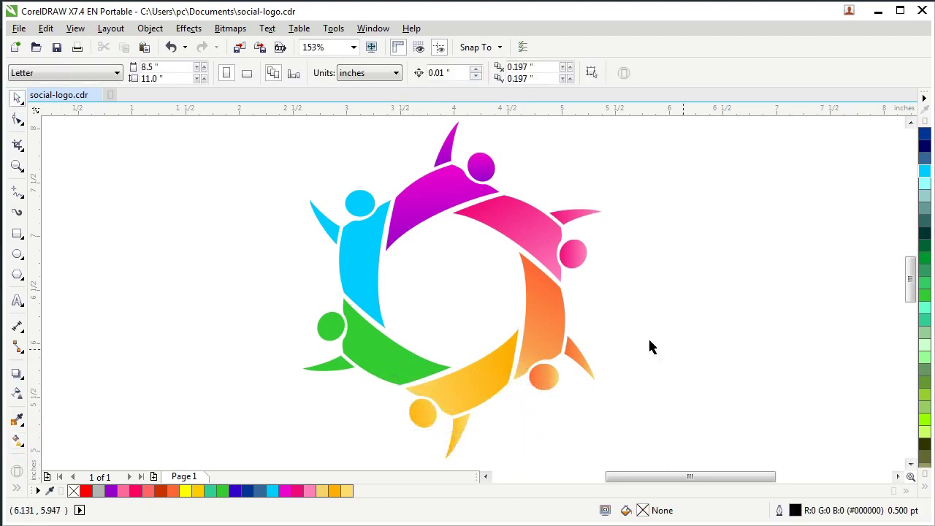
Give the green figure's body a linear fountain fill with a dark green start colour.
{"action": "key", "text": "Tab"}
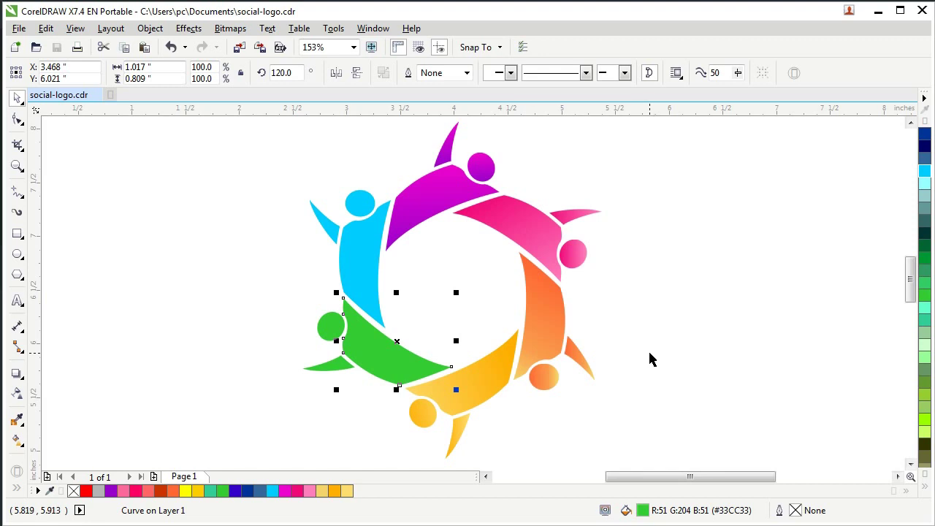
{"action": "double_click", "coordinate": [643, 510]}
{"action": "left_click", "coordinate": [301, 100]}
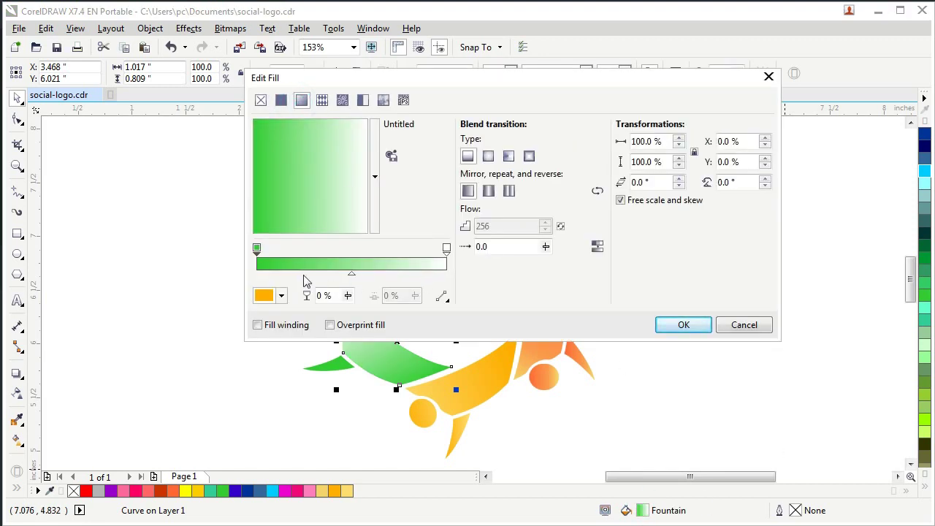
{"action": "left_click", "coordinate": [281, 295]}
{"action": "left_click", "coordinate": [281, 295]}
{"action": "left_click", "coordinate": [257, 254]}
{"action": "left_click_drag", "start_coordinate": [353, 78], "coordinate": [368, 86]}
{"action": "left_click", "coordinate": [461, 258]}
{"action": "left_click", "coordinate": [273, 258]}
{"action": "left_click", "coordinate": [297, 304]}
{"action": "left_click_drag", "start_coordinate": [356, 398], "coordinate": [361, 406]}
Set the end colour of the green body's fountain fill to bright green and apply the fill.
{"action": "left_click", "coordinate": [462, 257]}
{"action": "left_click", "coordinate": [296, 304]}
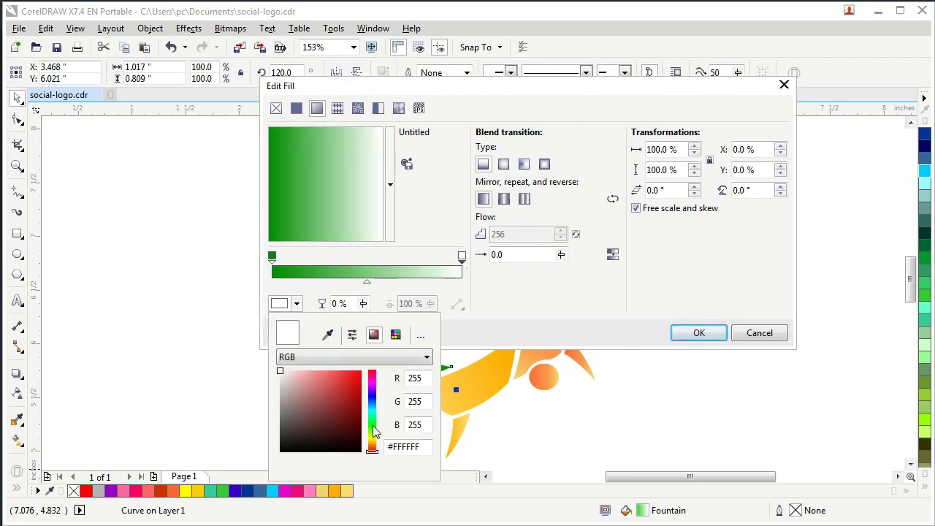
{"action": "left_click", "coordinate": [373, 430]}
{"action": "left_click", "coordinate": [361, 378]}
{"action": "left_click", "coordinate": [707, 336]}
{"action": "left_click", "coordinate": [705, 336]}
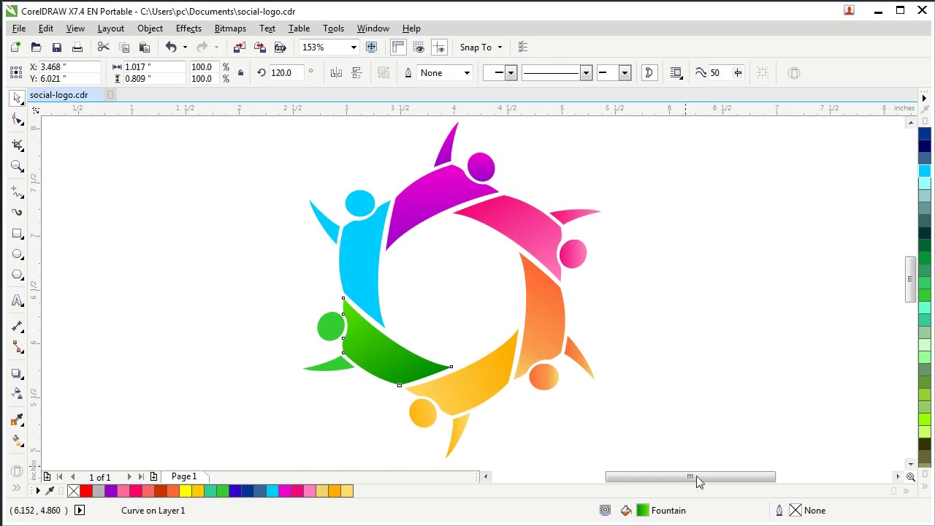
Copy the green fountain fill to the green figure's head and arm.
{"action": "left_click_drag", "start_coordinate": [642, 511], "coordinate": [332, 327]}
{"action": "left_click", "coordinate": [288, 352]}
{"action": "left_click", "coordinate": [326, 365]}
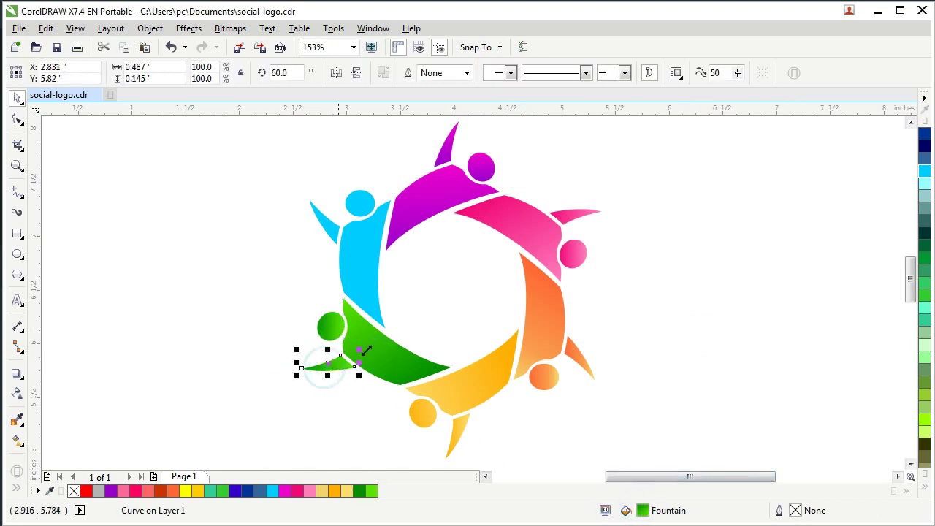
Adjust the fountain fill direction on the green figure's arm and head with the Interactive Fill tool, and deselect.
{"action": "left_click", "coordinate": [19, 440]}
{"action": "mouse_move", "coordinate": [303, 363]}
{"action": "left_mouse_down"}
{"action": "mouse_move", "coordinate": [343, 347]}
{"action": "mouse_move", "coordinate": [302, 367]}
{"action": "left_mouse_up"}
{"action": "left_click", "coordinate": [333, 328]}
{"action": "left_click_drag", "start_coordinate": [318, 325], "coordinate": [342, 341]}
{"action": "left_click", "coordinate": [18, 98]}
{"action": "left_click", "coordinate": [173, 229]}
Give the light blue figure's body a linear fountain fill with a dark blue start colour (#008FB3).
{"action": "left_click", "coordinate": [363, 298]}
{"action": "double_click", "coordinate": [644, 517]}
{"action": "left_click", "coordinate": [313, 106]}
{"action": "left_click_drag", "start_coordinate": [467, 89], "coordinate": [665, 120]}
{"action": "left_click", "coordinate": [453, 281]}
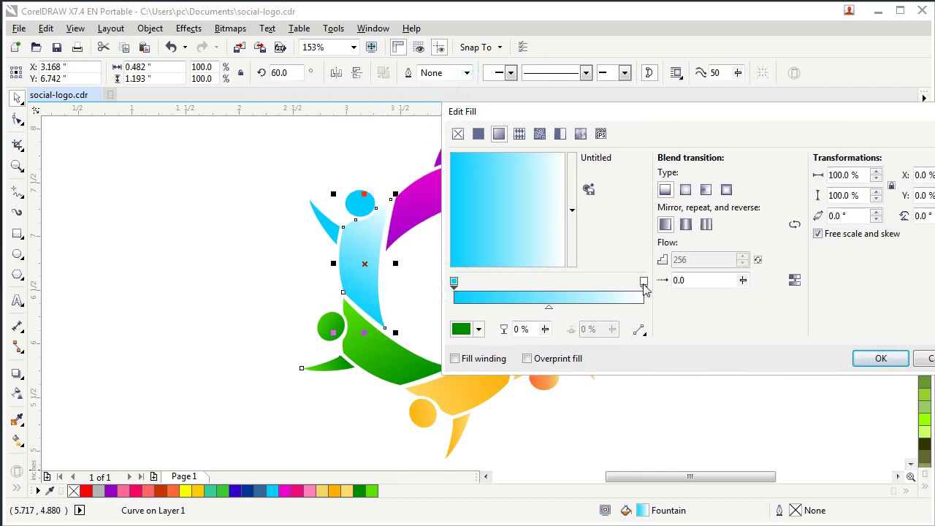
{"action": "left_click", "coordinate": [454, 282]}
{"action": "left_click", "coordinate": [478, 329]}
{"action": "left_click", "coordinate": [542, 420]}
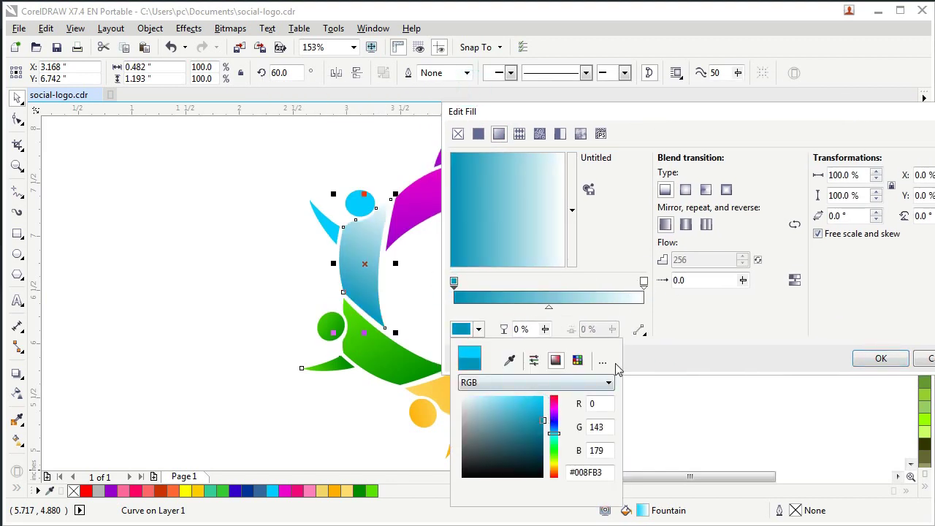
Set the end colour of the light blue body's fountain fill to light cyan (#56EBFC), apply the fill, and deselect.
{"action": "left_click", "coordinate": [644, 281]}
{"action": "left_click", "coordinate": [478, 328]}
{"action": "left_click", "coordinate": [553, 438]}
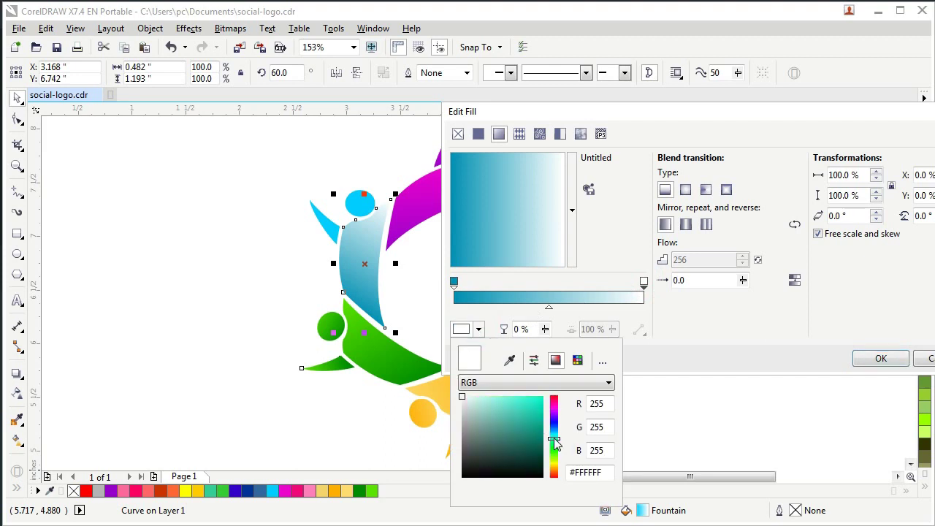
{"action": "left_click", "coordinate": [515, 399]}
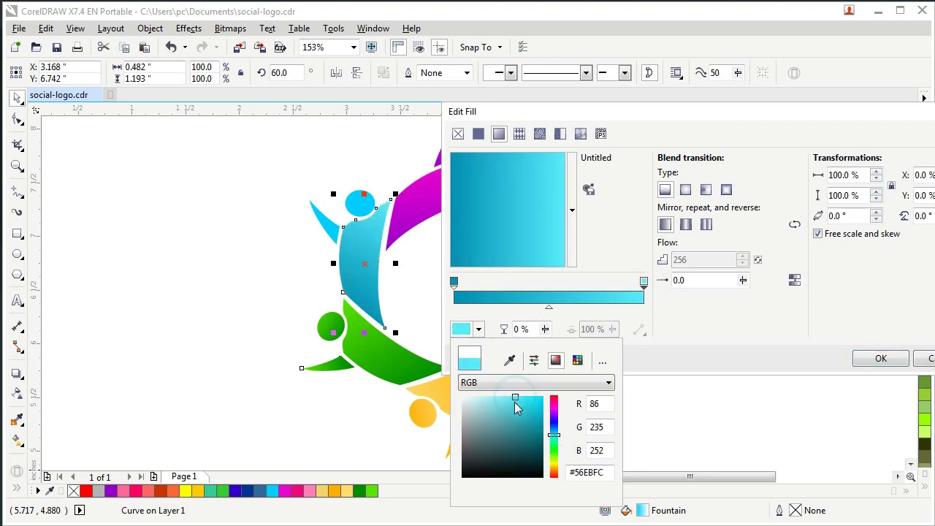
{"action": "left_click", "coordinate": [720, 333]}
{"action": "left_click", "coordinate": [881, 359]}
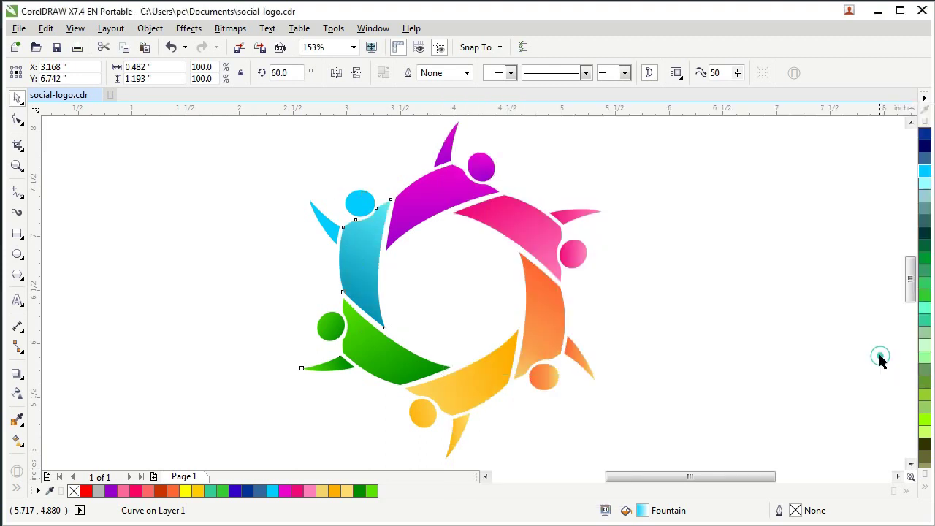
{"action": "left_click", "coordinate": [704, 272]}
Copy the body's blue fountain fill to the light blue figure's head and adjust its direction with the Interactive Fill tool.
{"action": "left_click", "coordinate": [361, 255]}
{"action": "left_click", "coordinate": [17, 439]}
{"action": "left_click", "coordinate": [359, 205]}
{"action": "left_click", "coordinate": [57, 73]}
{"action": "left_click_drag", "start_coordinate": [344, 202], "coordinate": [349, 221]}
Copy the body's blue fountain fill to the light blue figure's arm, adjust the gradient to run along the arm, and deselect.
{"action": "left_click", "coordinate": [326, 223]}
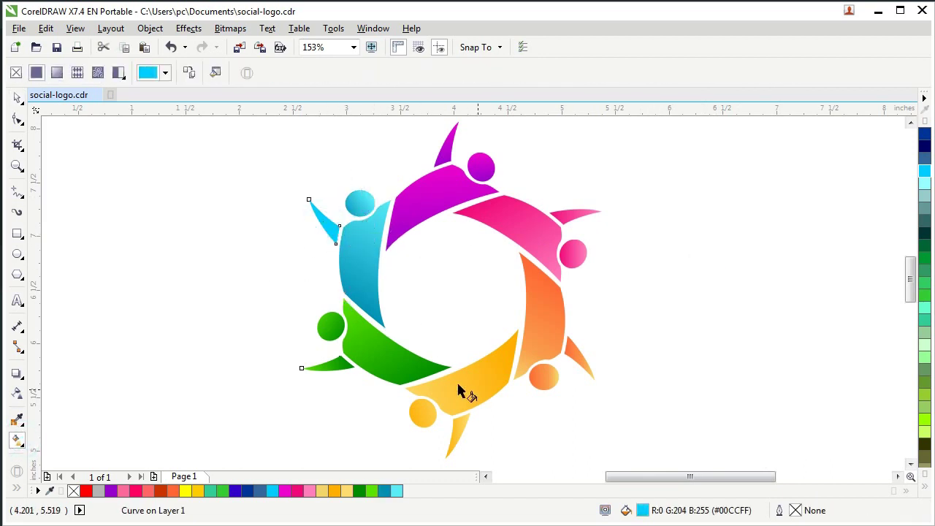
{"action": "left_click", "coordinate": [369, 263]}
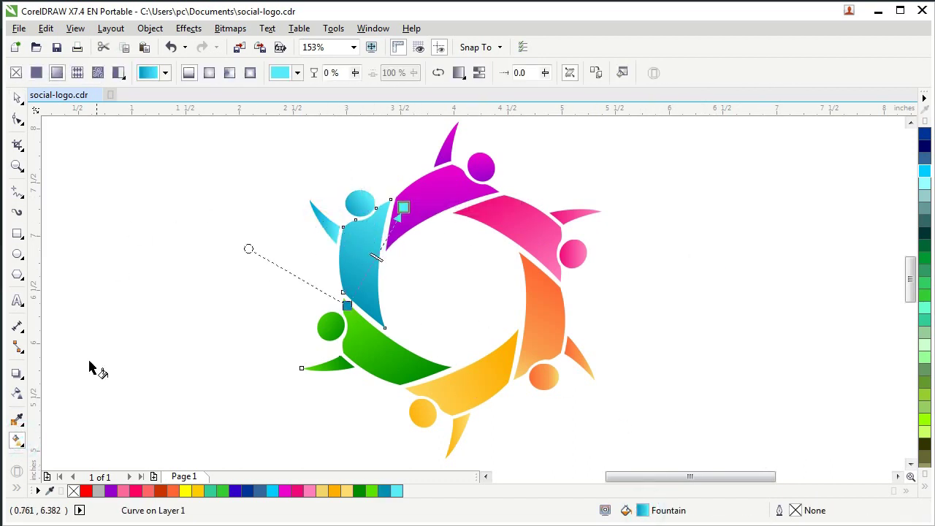
{"action": "left_click", "coordinate": [328, 223]}
{"action": "mouse_move", "coordinate": [309, 221]}
{"action": "left_mouse_down"}
{"action": "mouse_move", "coordinate": [323, 242]}
{"action": "mouse_move", "coordinate": [315, 207]}
{"action": "left_mouse_up"}
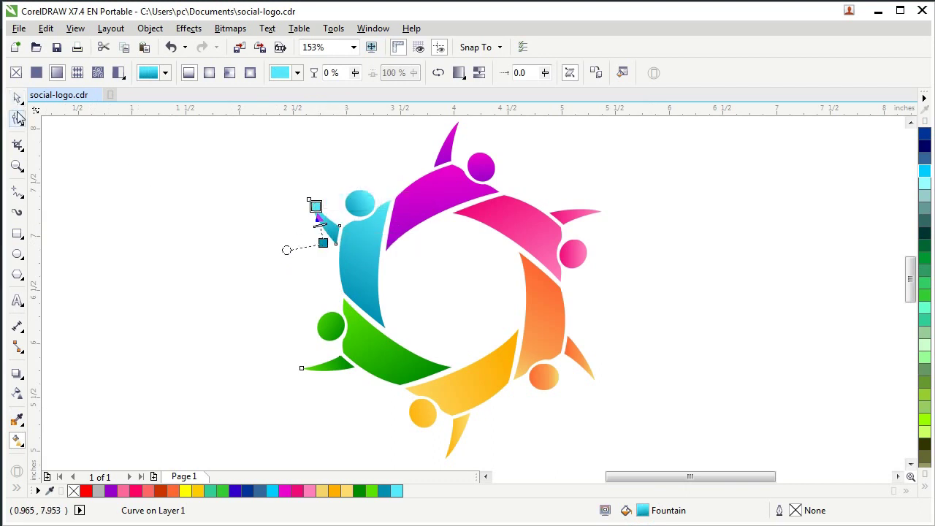
{"action": "left_click", "coordinate": [15, 96]}
{"action": "left_click", "coordinate": [175, 189]}
Frame the complete six-figure logo in the view to examine the fountain fills.
{"action": "scroll", "coordinate": [307, 277], "scroll_direction": "down", "scroll_amount": 2}
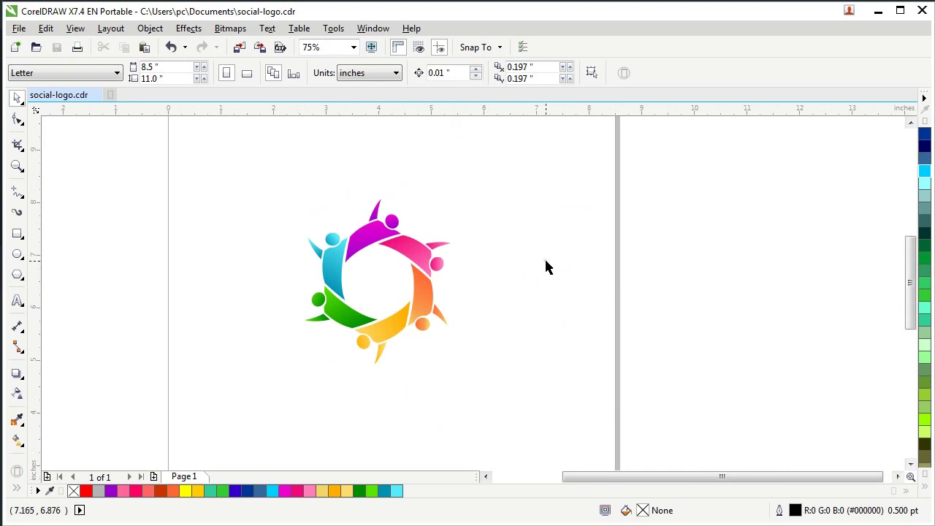
{"action": "left_click", "coordinate": [18, 166]}
{"action": "left_click_drag", "start_coordinate": [231, 159], "coordinate": [546, 407]}
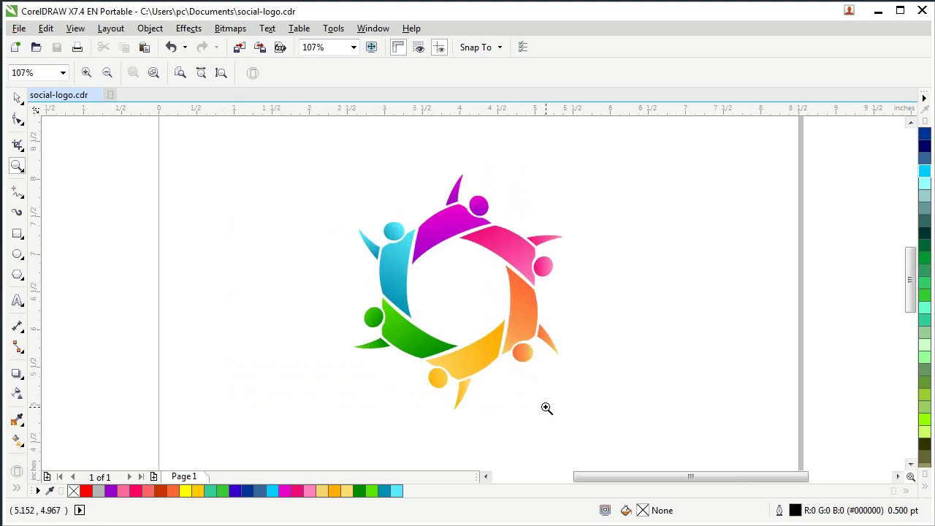
{"action": "left_click_drag", "start_coordinate": [303, 150], "coordinate": [680, 432]}
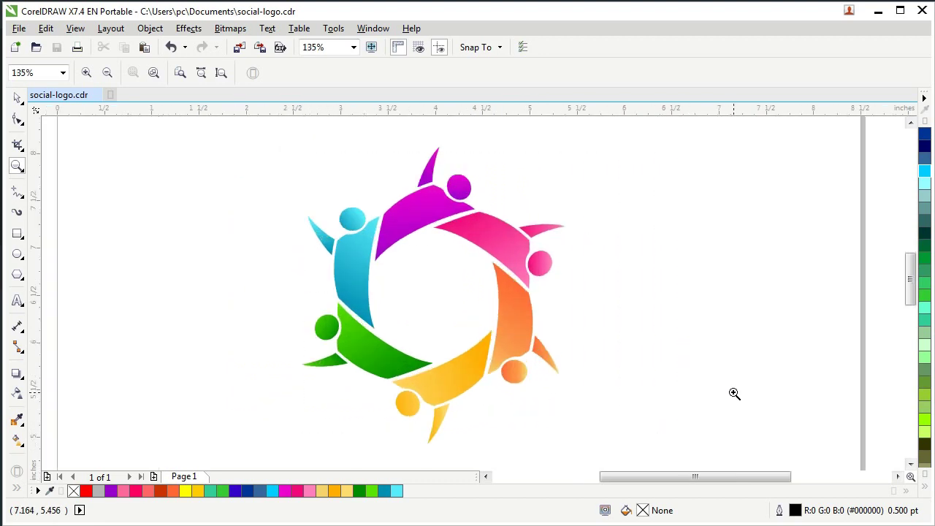